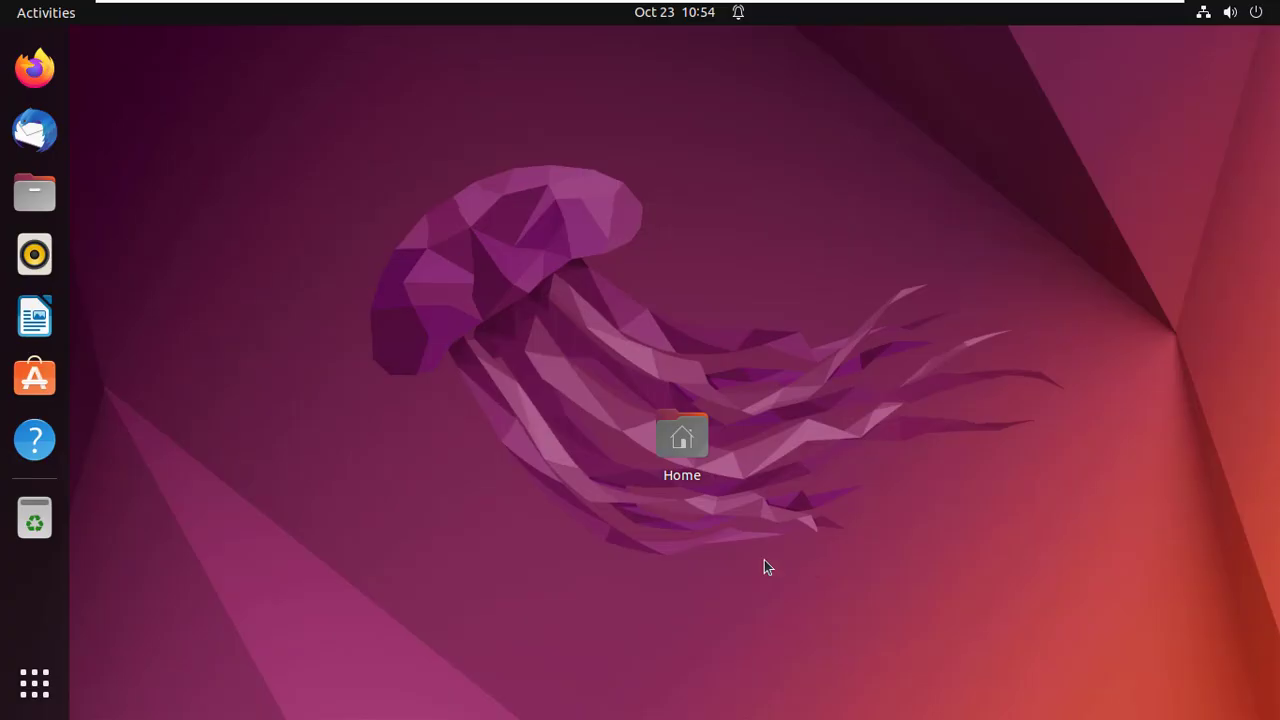
# Find Remmina by searching 'rdp' in the application grid, launch it, and maximize its window
pyautogui.click(47, 702)
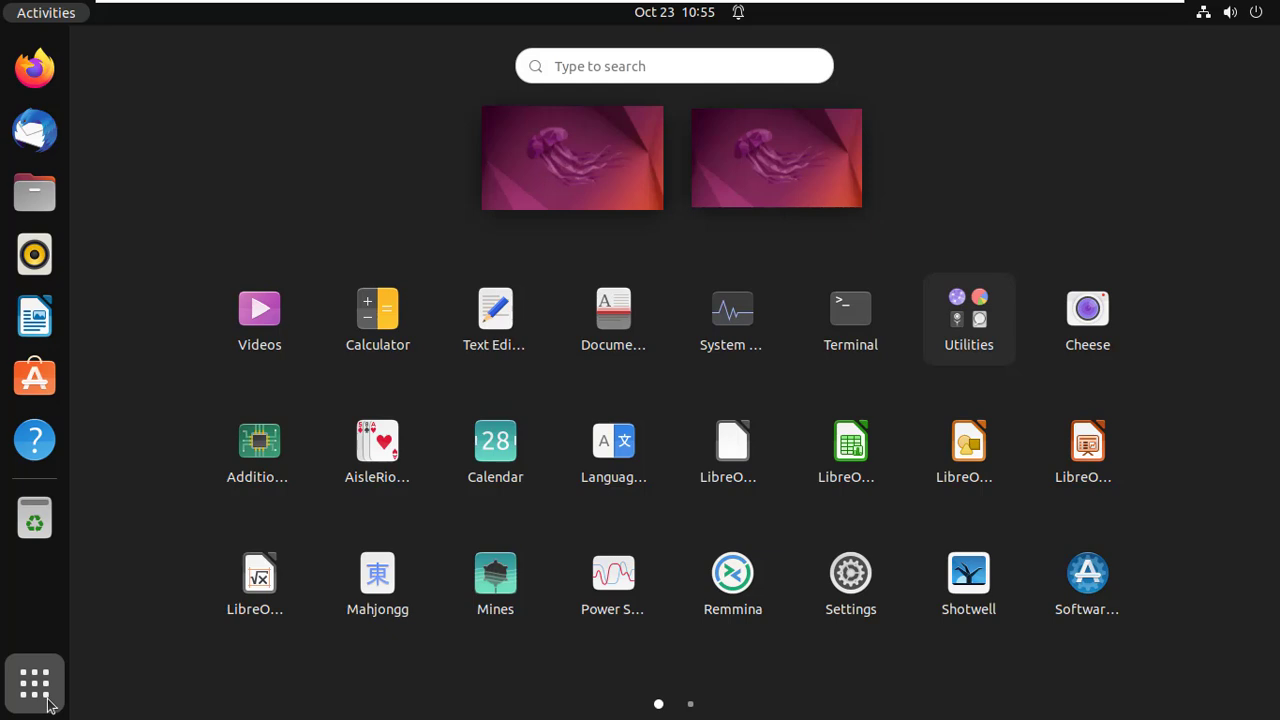
pyautogui.click(674, 67)
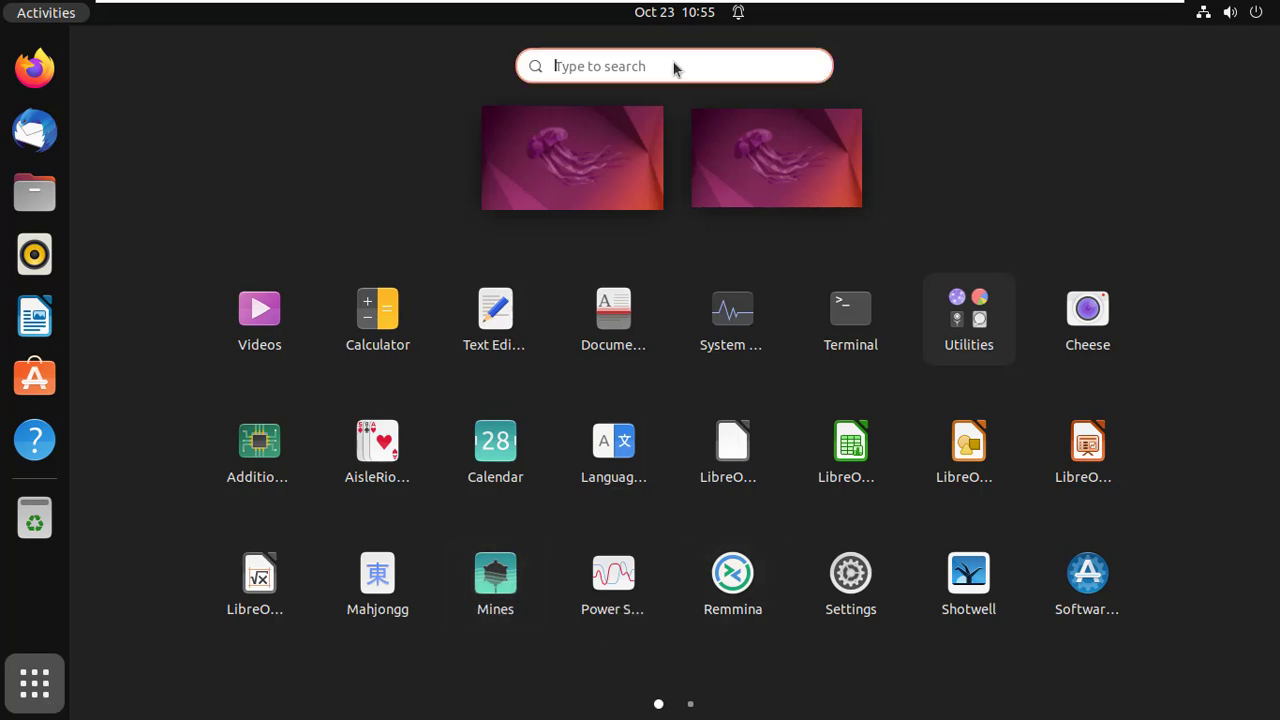
pyautogui.write('rdpl')
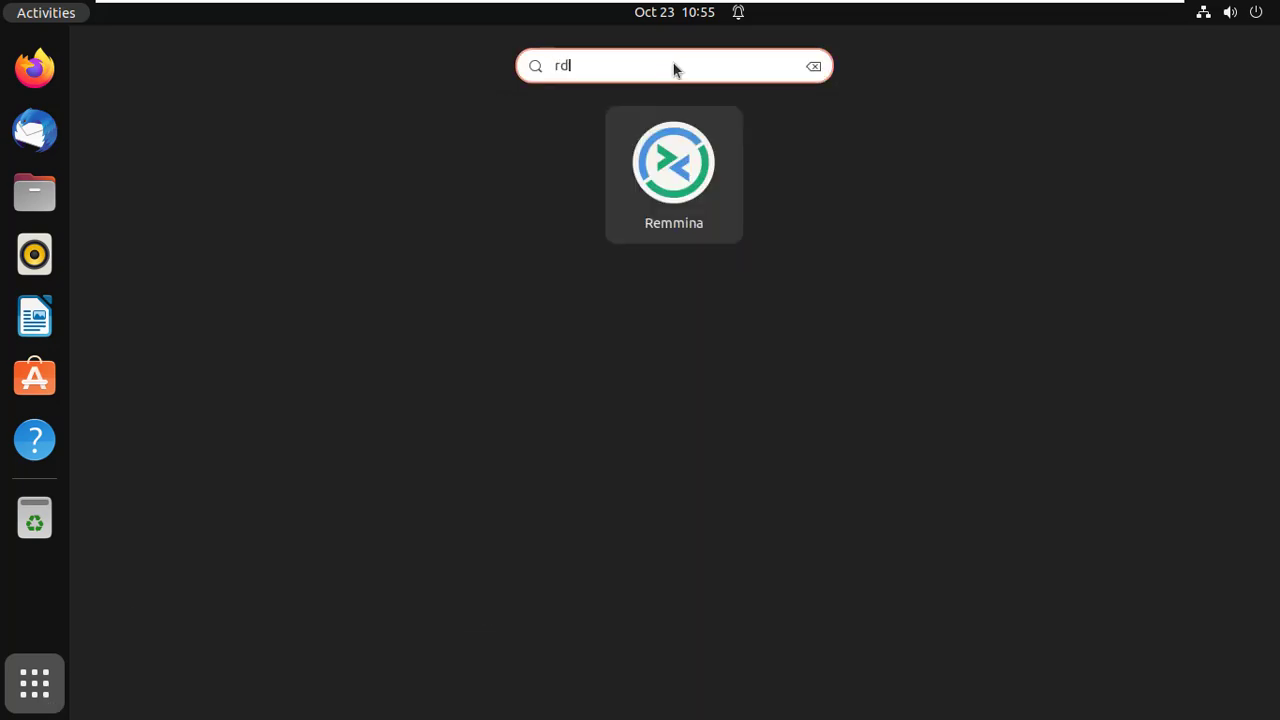
pyautogui.press('BackSpace')
pyautogui.click(684, 172)
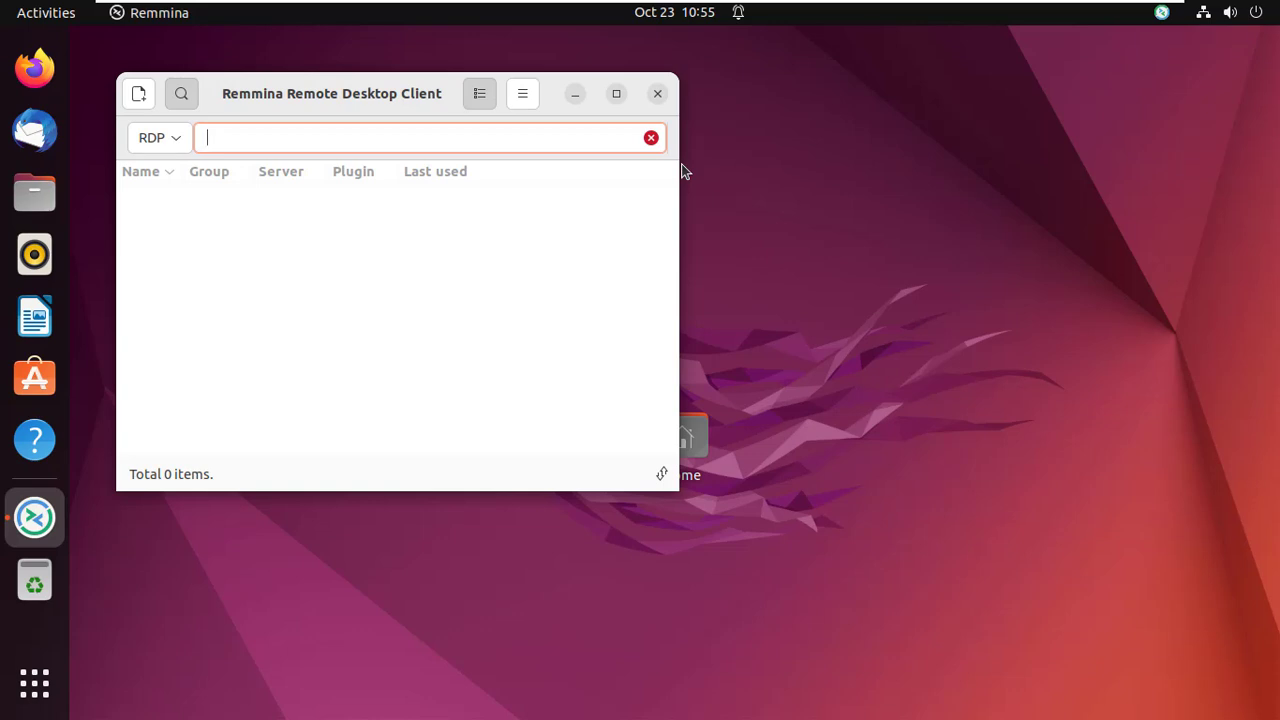
pyautogui.click(616, 93)
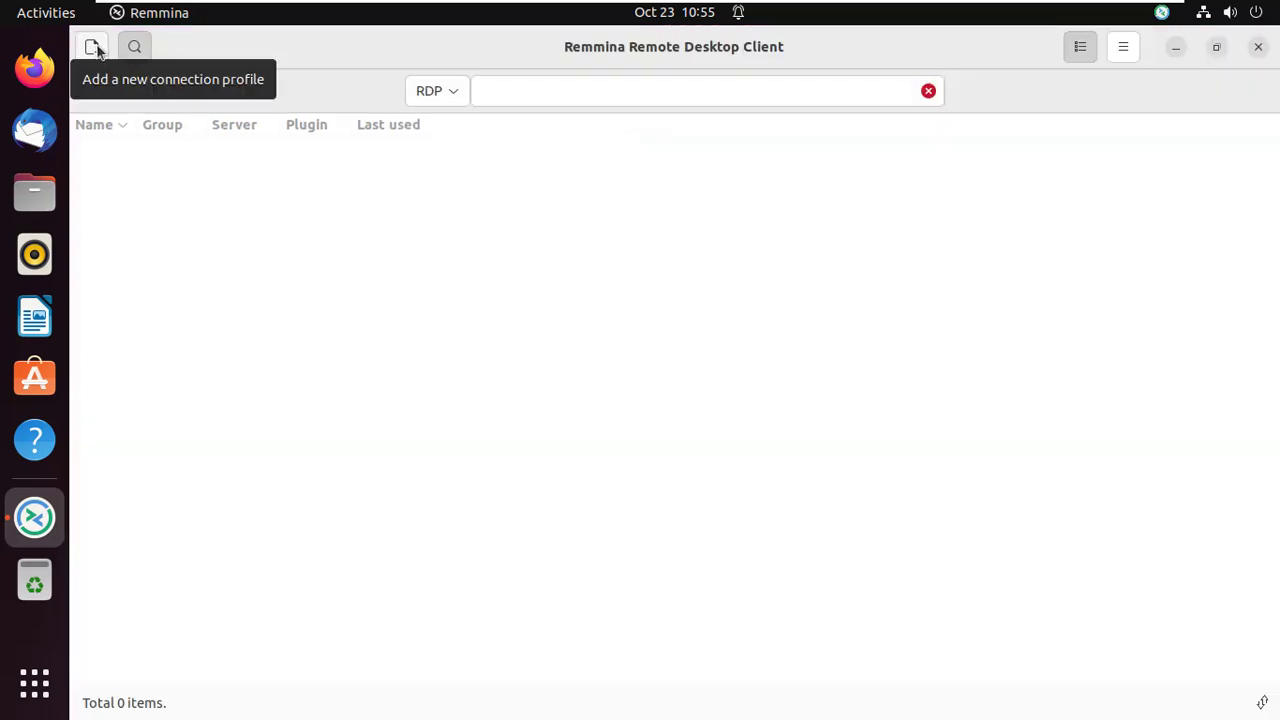
# Start a new Remmina connection profile and move its form slightly to the right
pyautogui.click(95, 48)
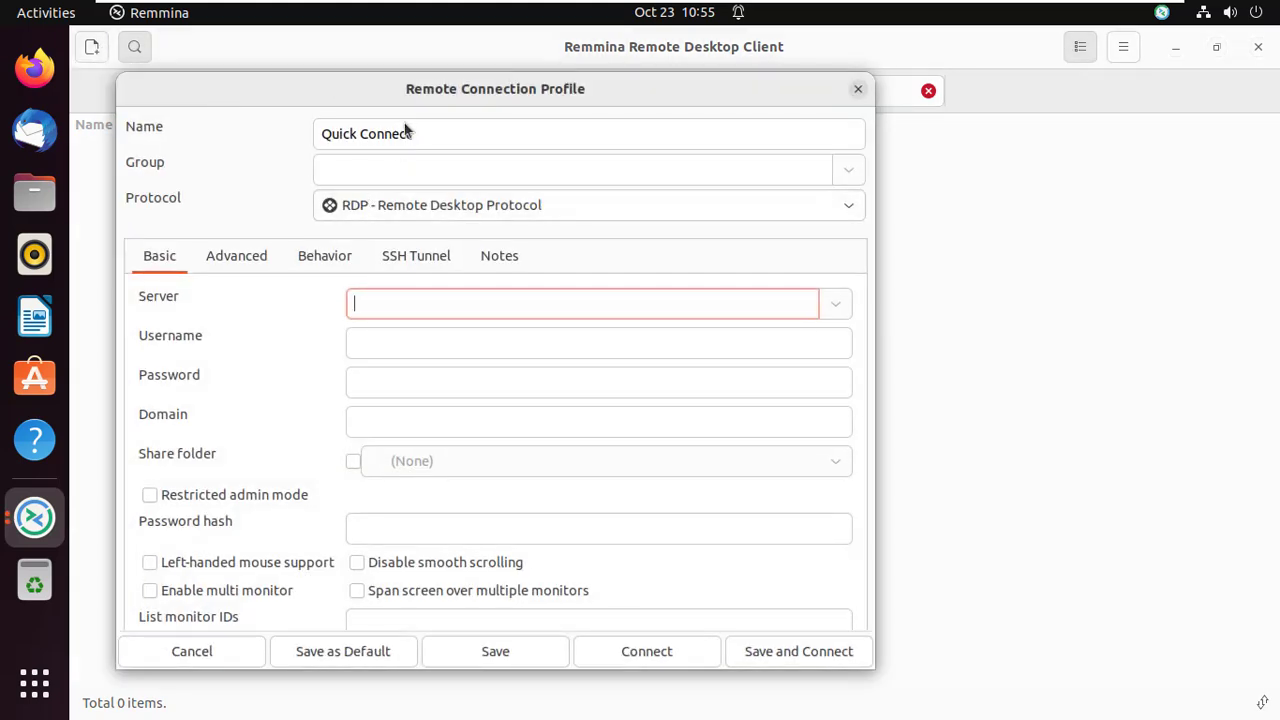
pyautogui.moveTo(391, 104); pyautogui.dragTo(484, 108)
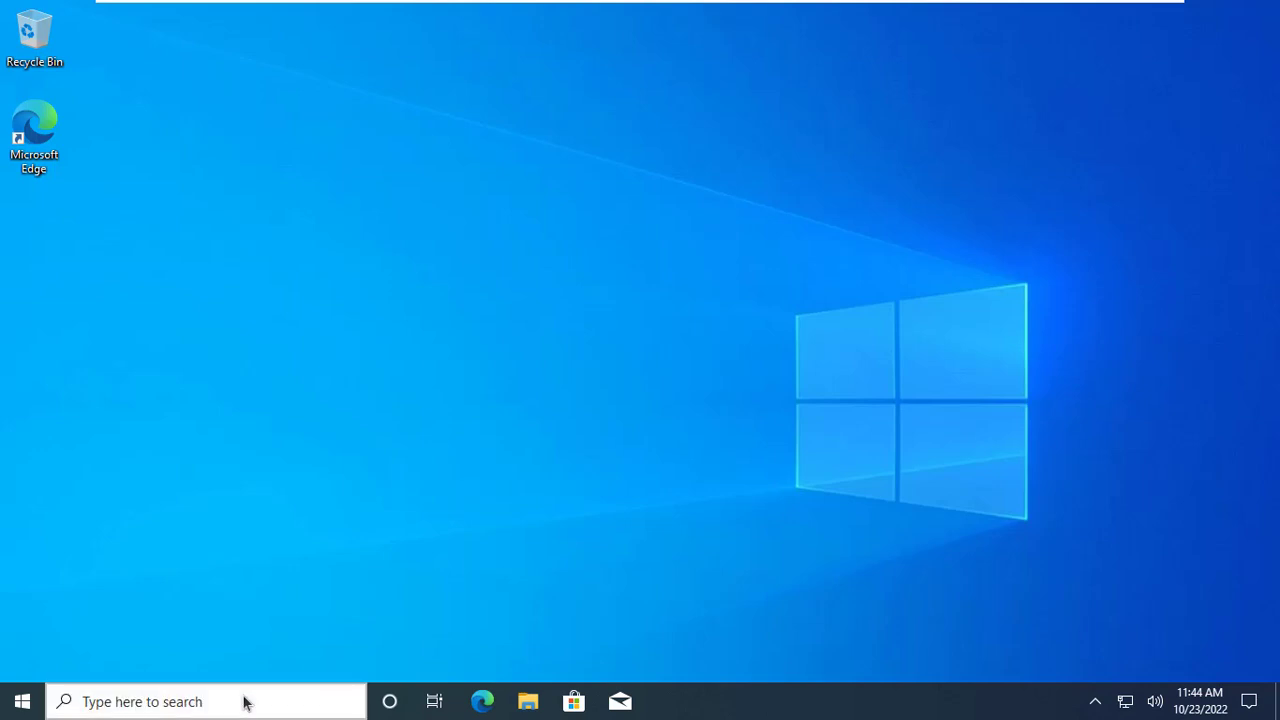
# Open Command Prompt and run ipconfig, which reports the PC's IPv4 address 192.168.8.102
pyautogui.click(240, 703)
pyautogui.write('c')
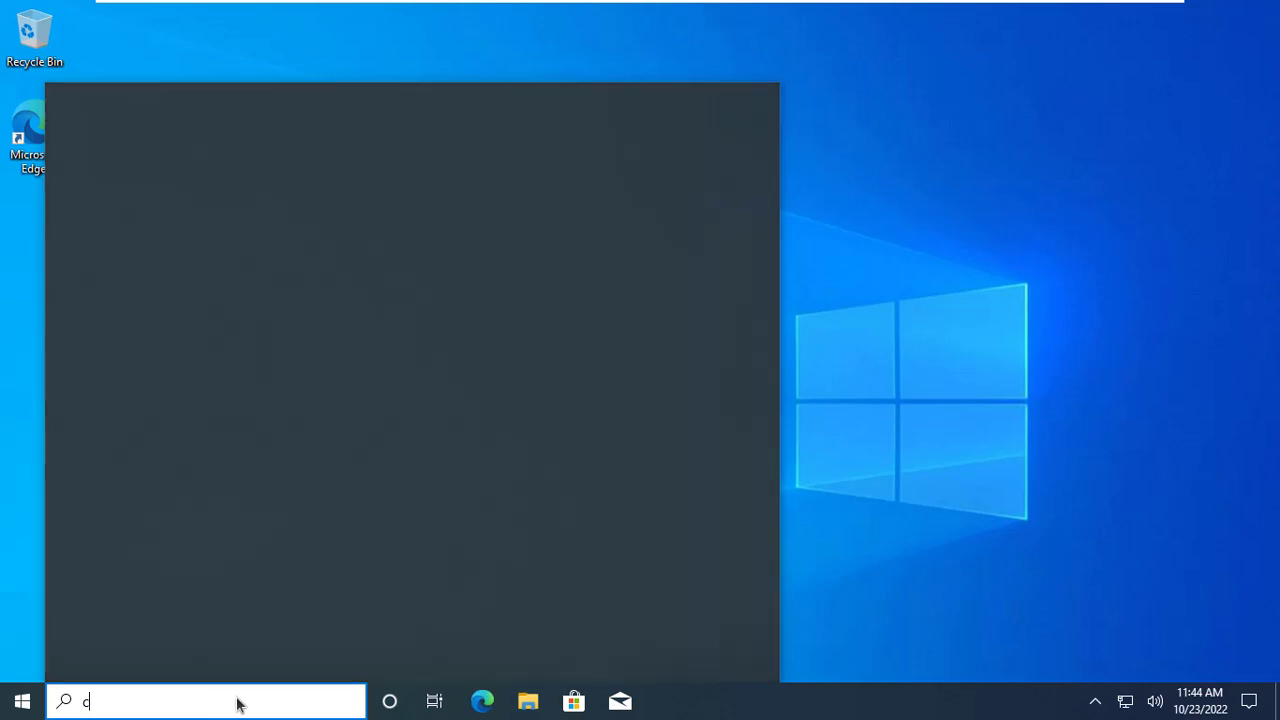
pyautogui.write('md')
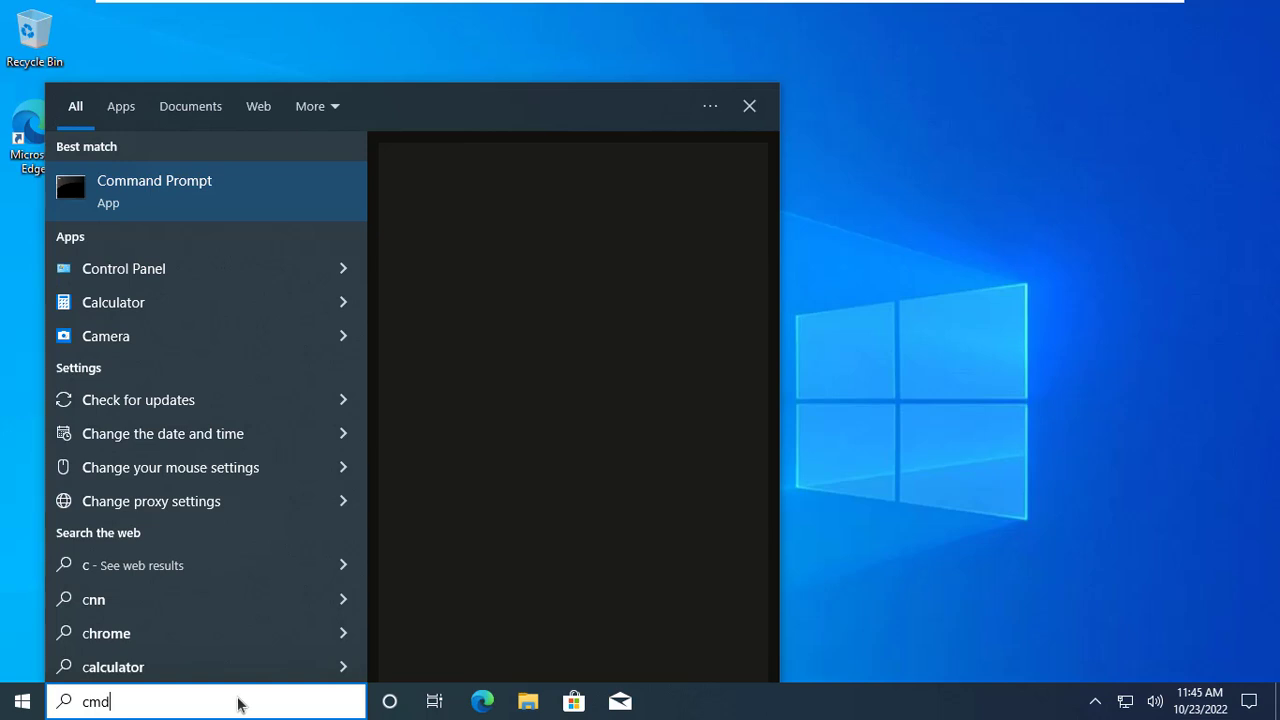
pyautogui.press('Return')
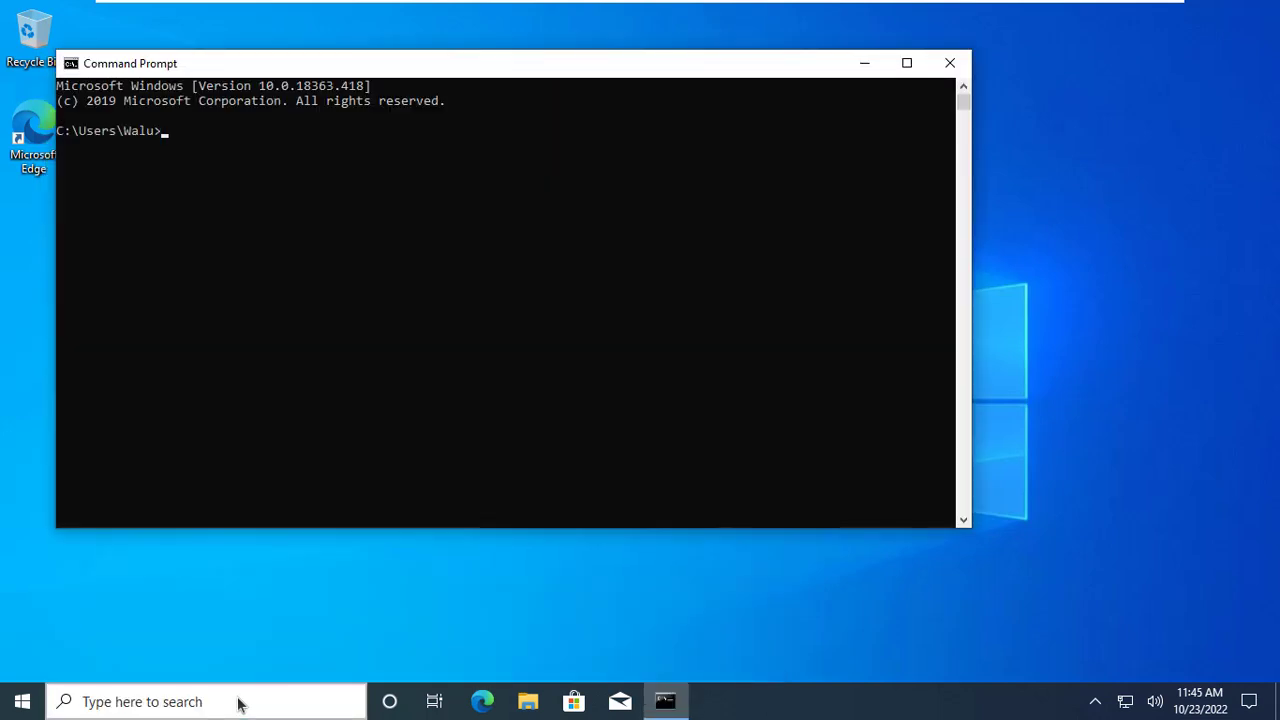
pyautogui.write('ipconfig')
pyautogui.press('Return')
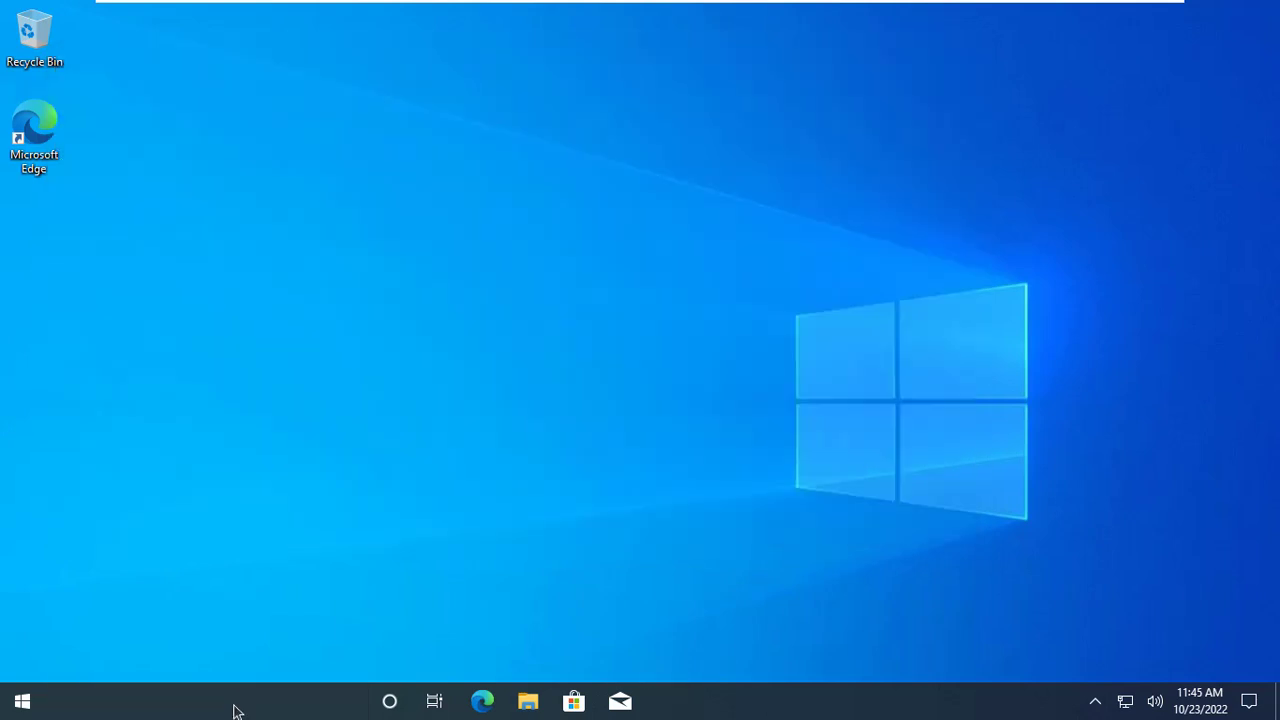
pyautogui.press('super+s')
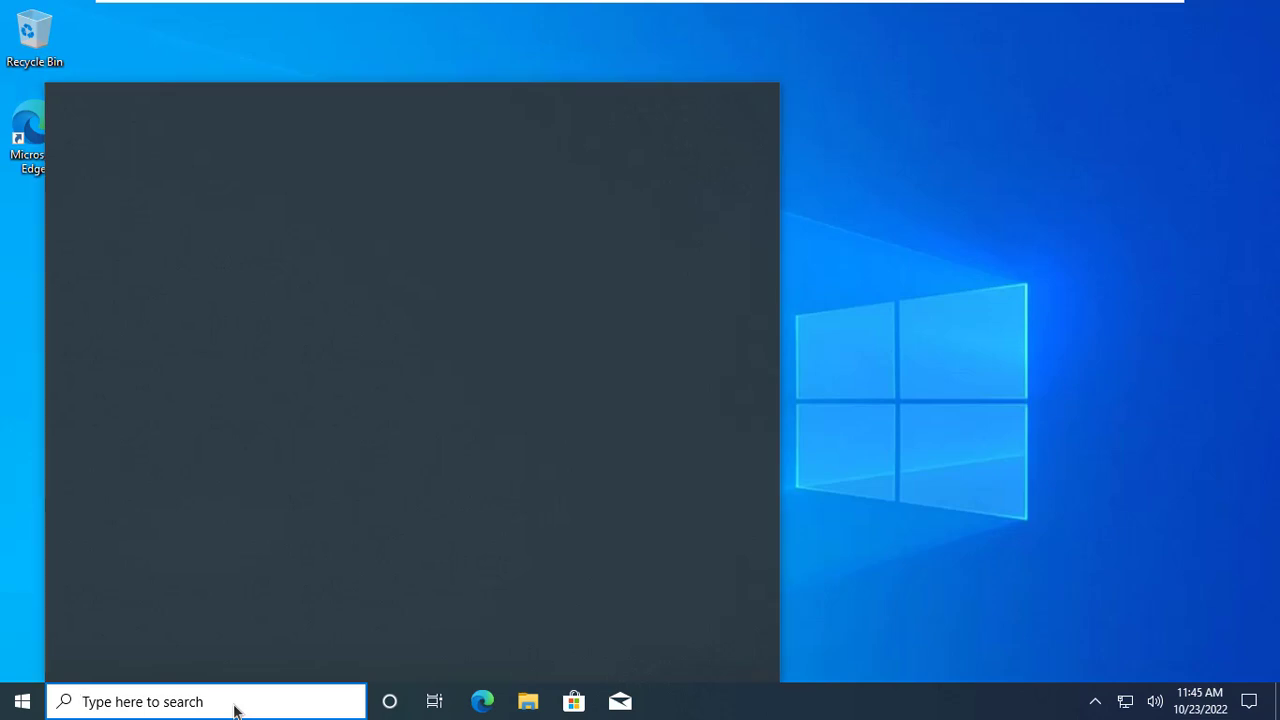
# Search 'settings' and launch the Windows Settings app
pyautogui.write('settings')
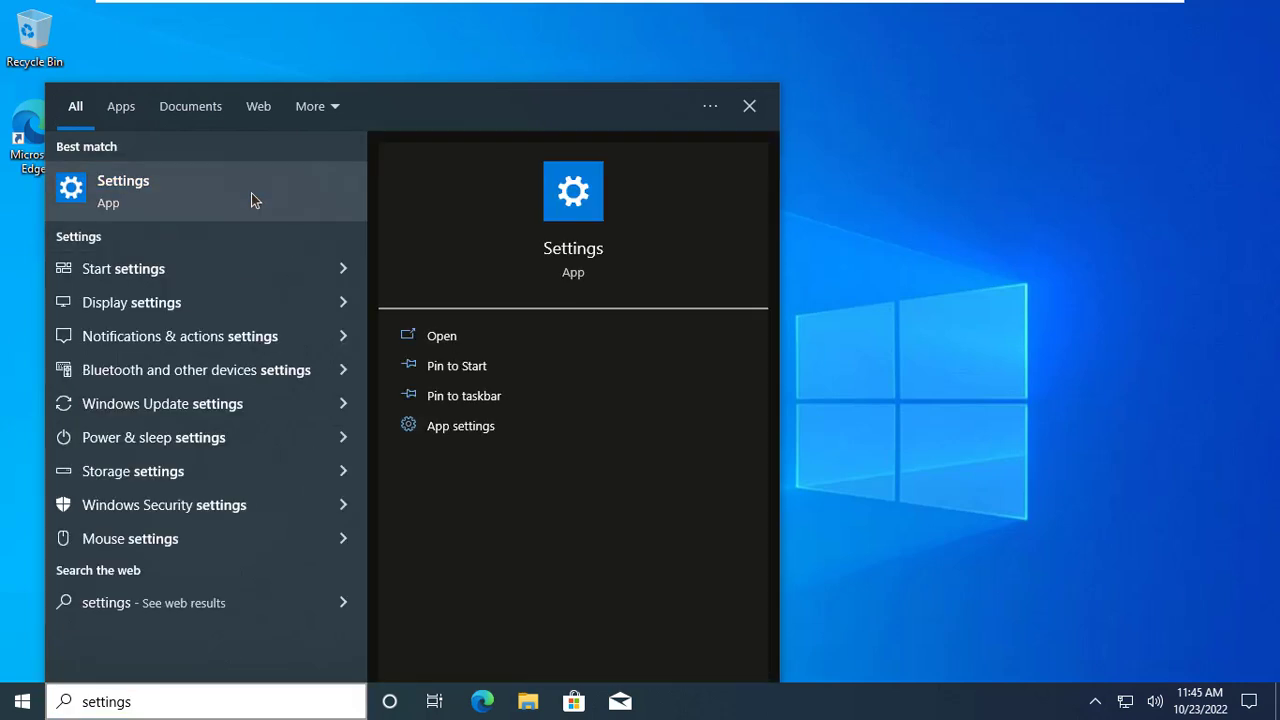
pyautogui.click(251, 193)
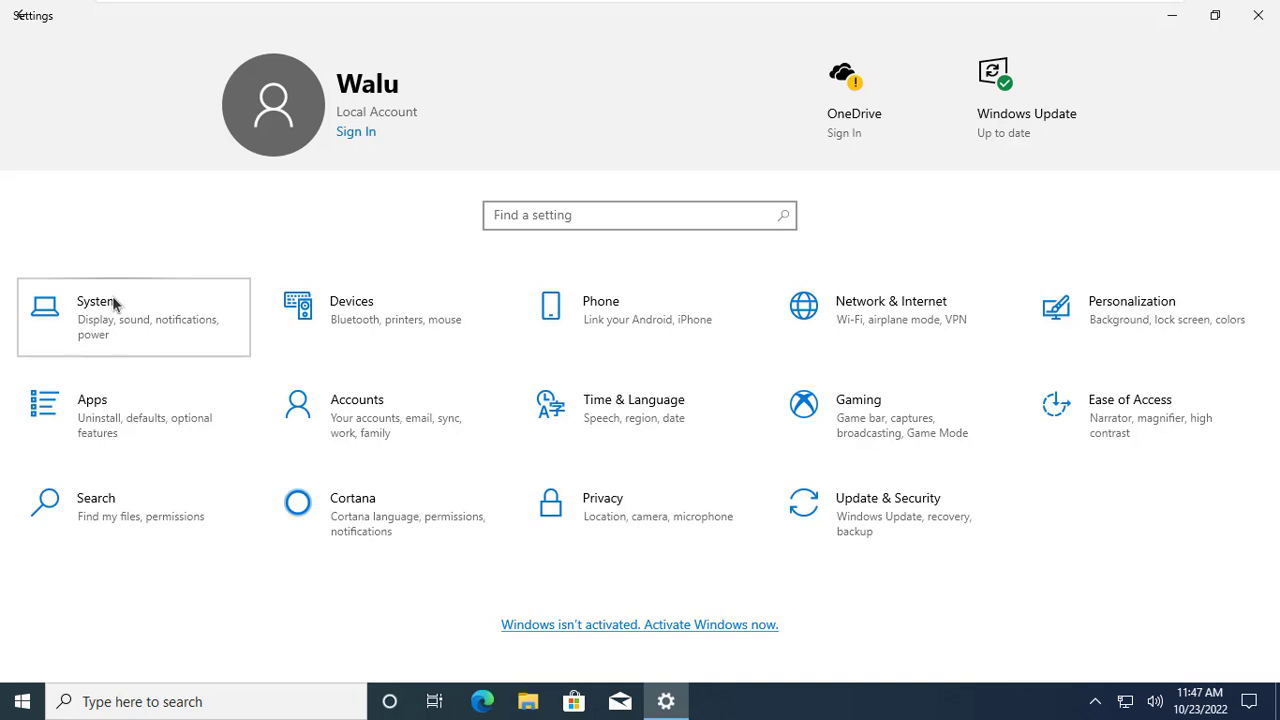
# Go into System settings and open the Remote Desktop page
pyautogui.click(112, 298)
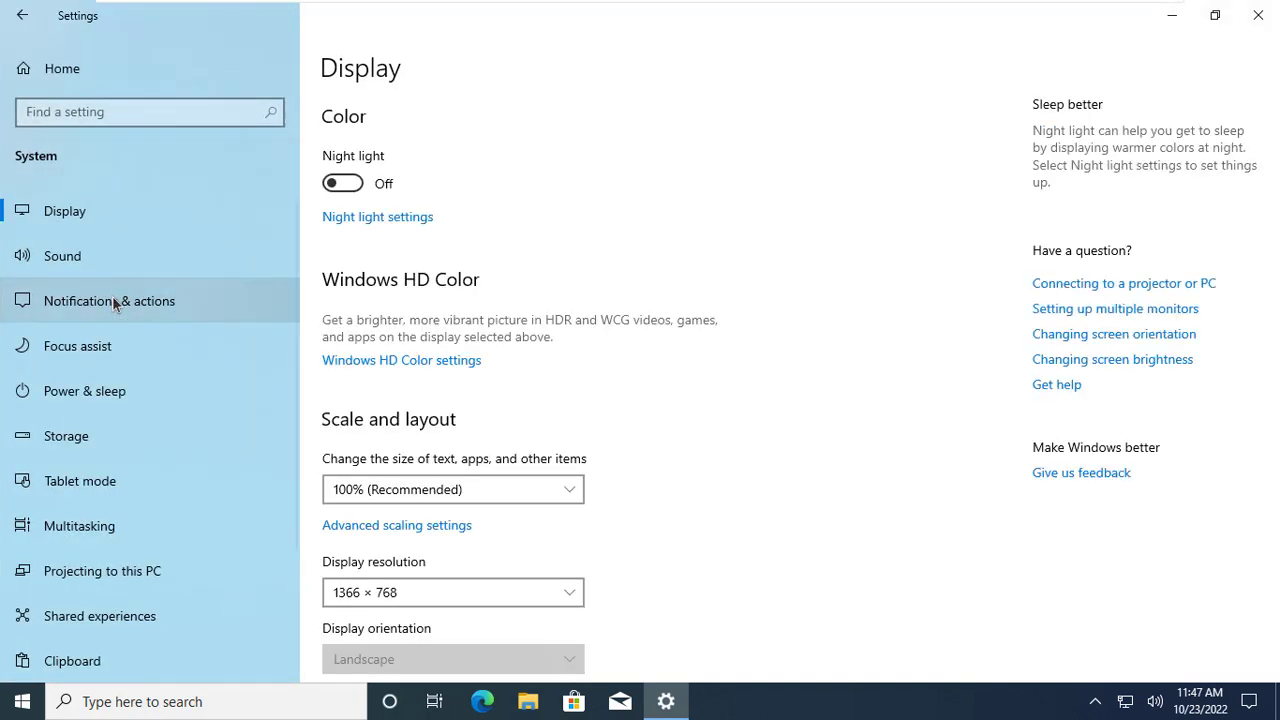
pyautogui.scroll(-1, 293, 328)
pyautogui.scroll(-3, 293, 328)
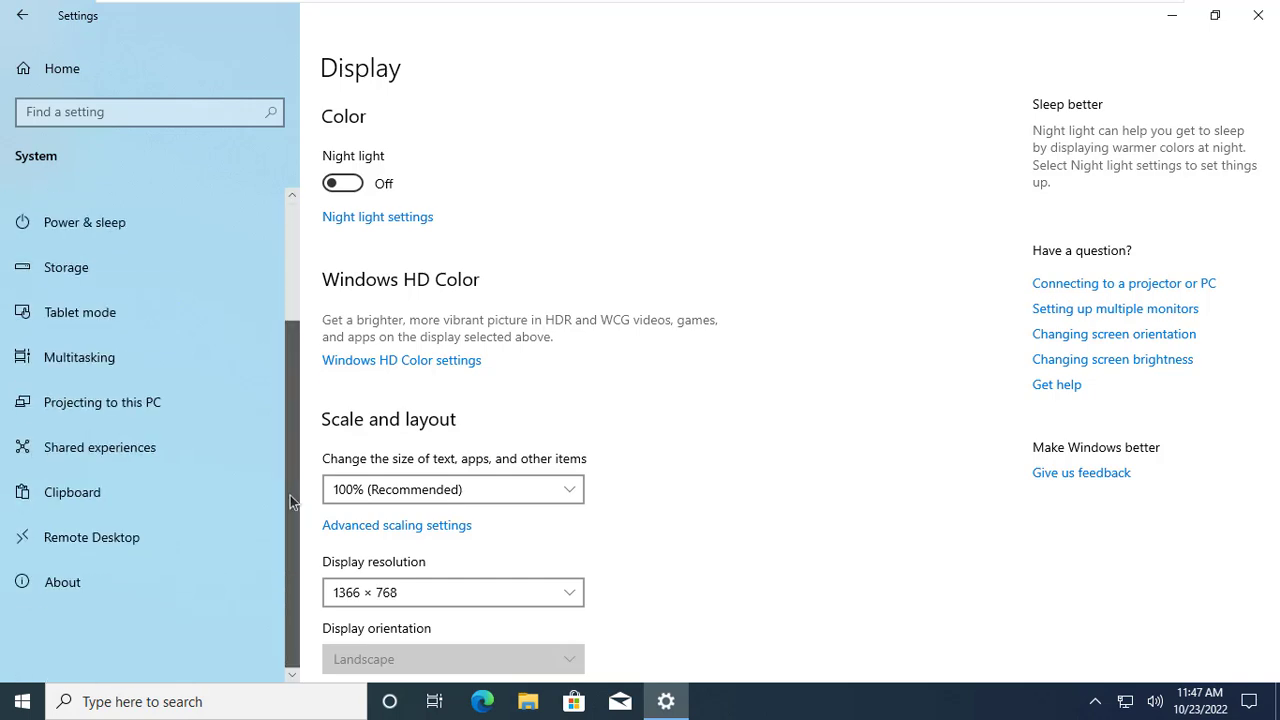
pyautogui.click(153, 539)
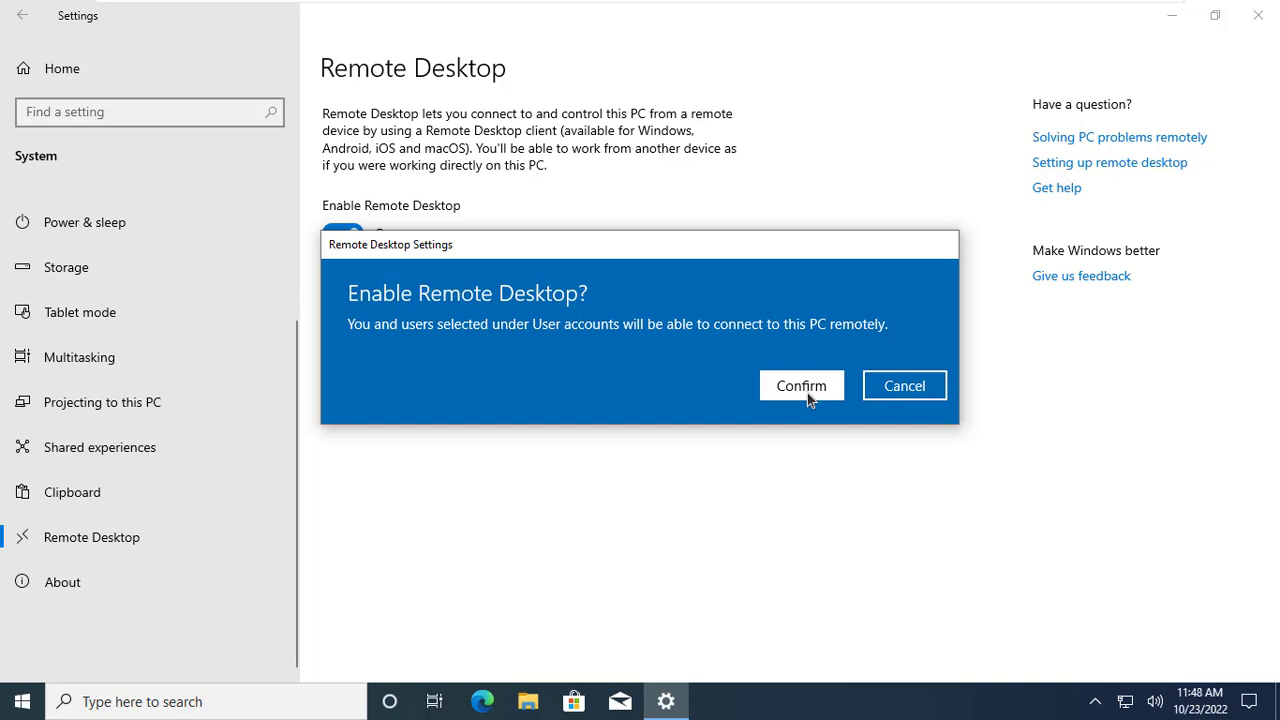
# Confirm enabling Remote Desktop in the 'Enable Remote Desktop?' prompt
pyautogui.click(807, 393)
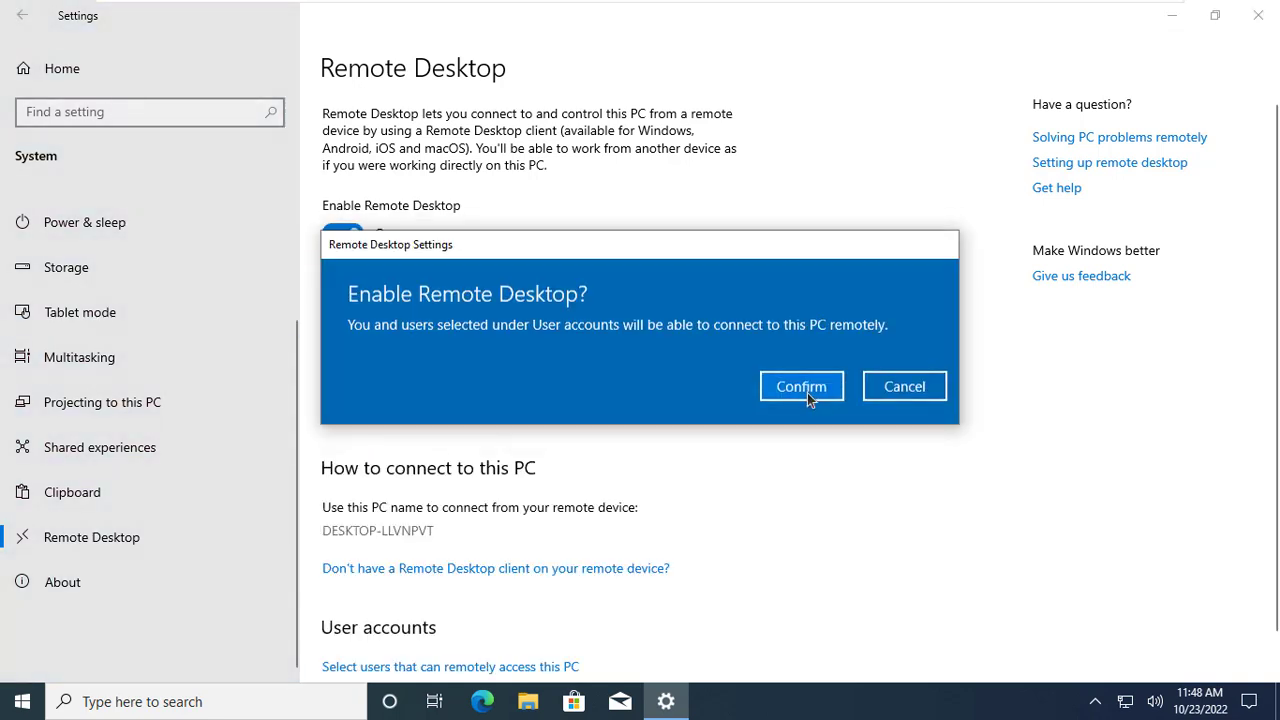
pyautogui.click(807, 393)
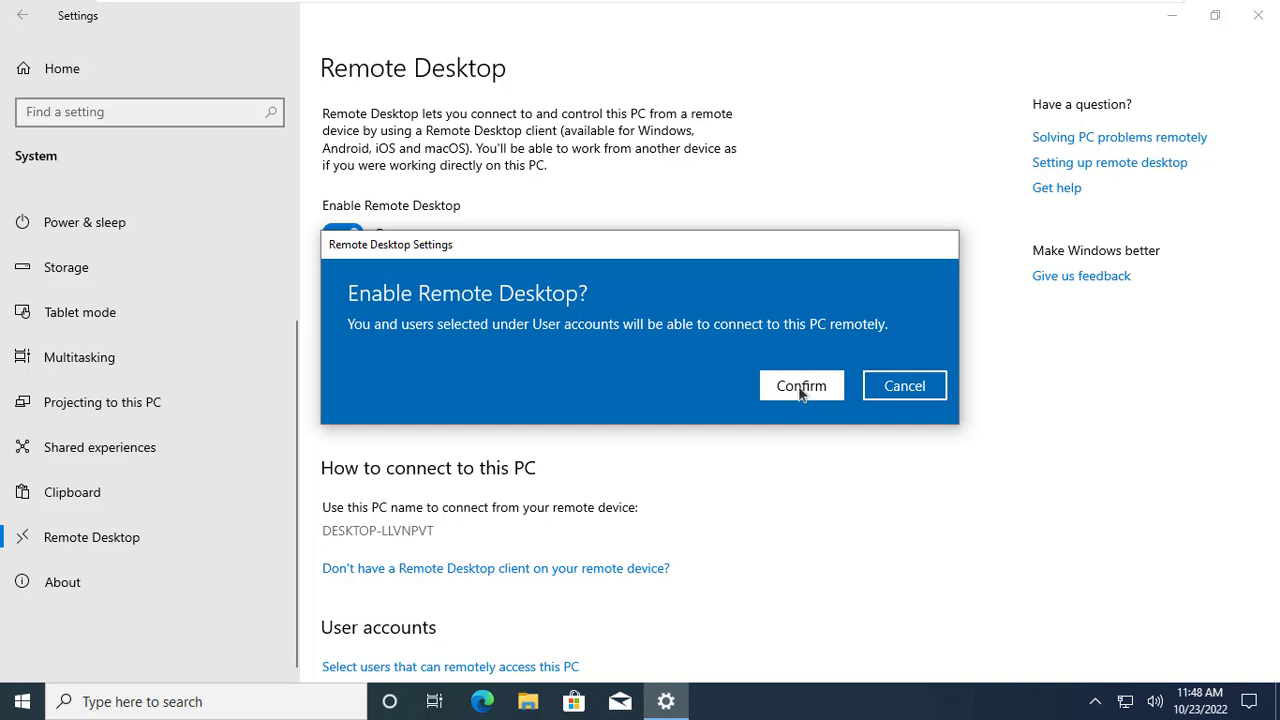
pyautogui.click(801, 388)
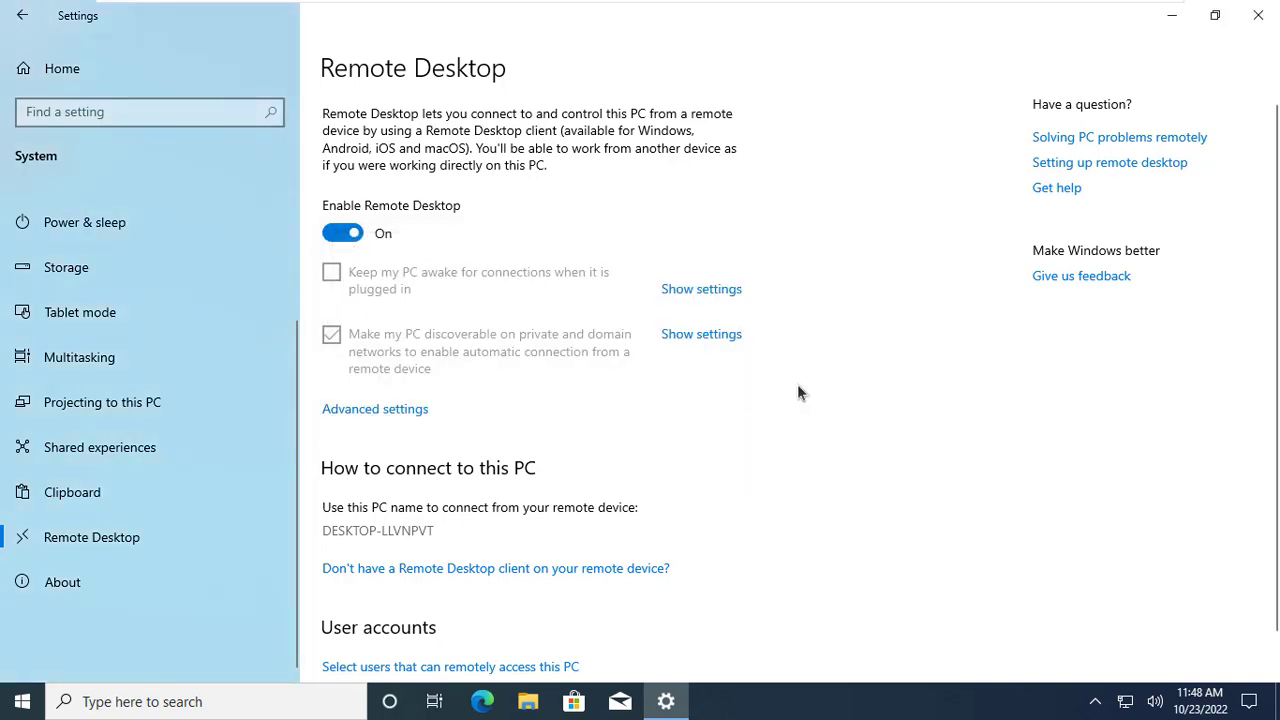
# Open 'Select users that can remotely access this PC' further down the page
pyautogui.scroll(-1, 1272, 401)
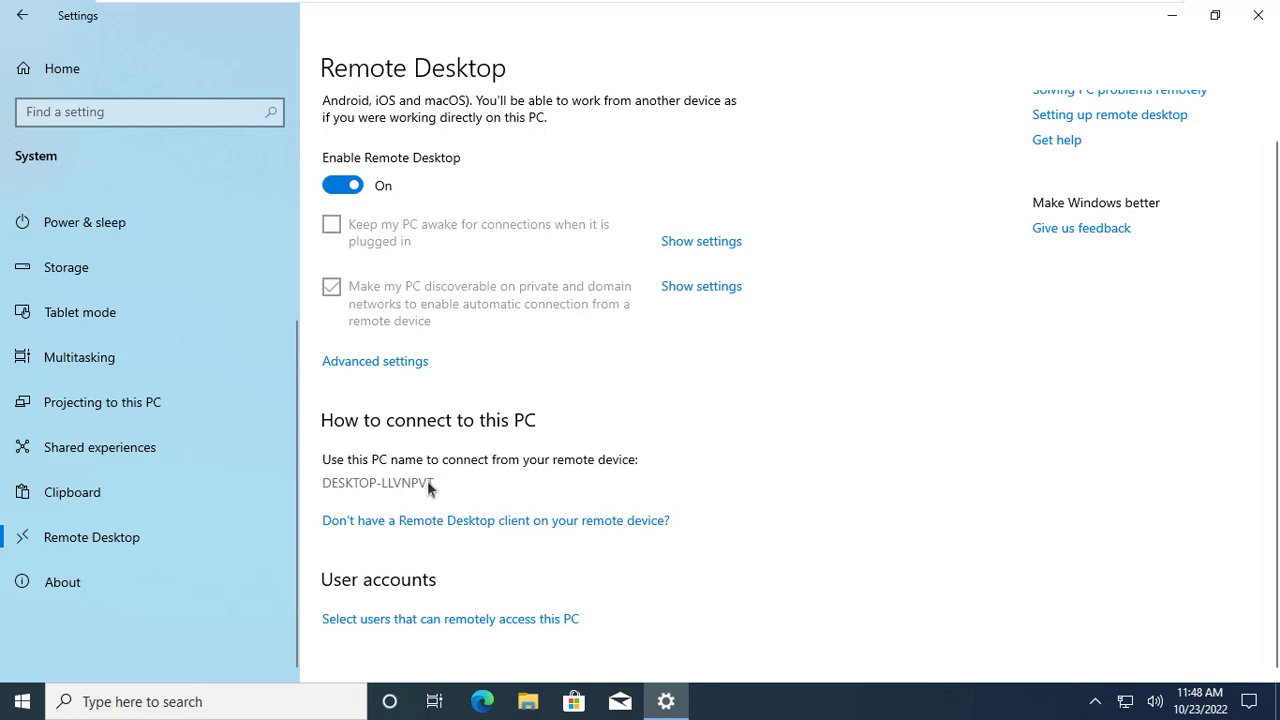
pyautogui.click(694, 493)
pyautogui.click(475, 618)
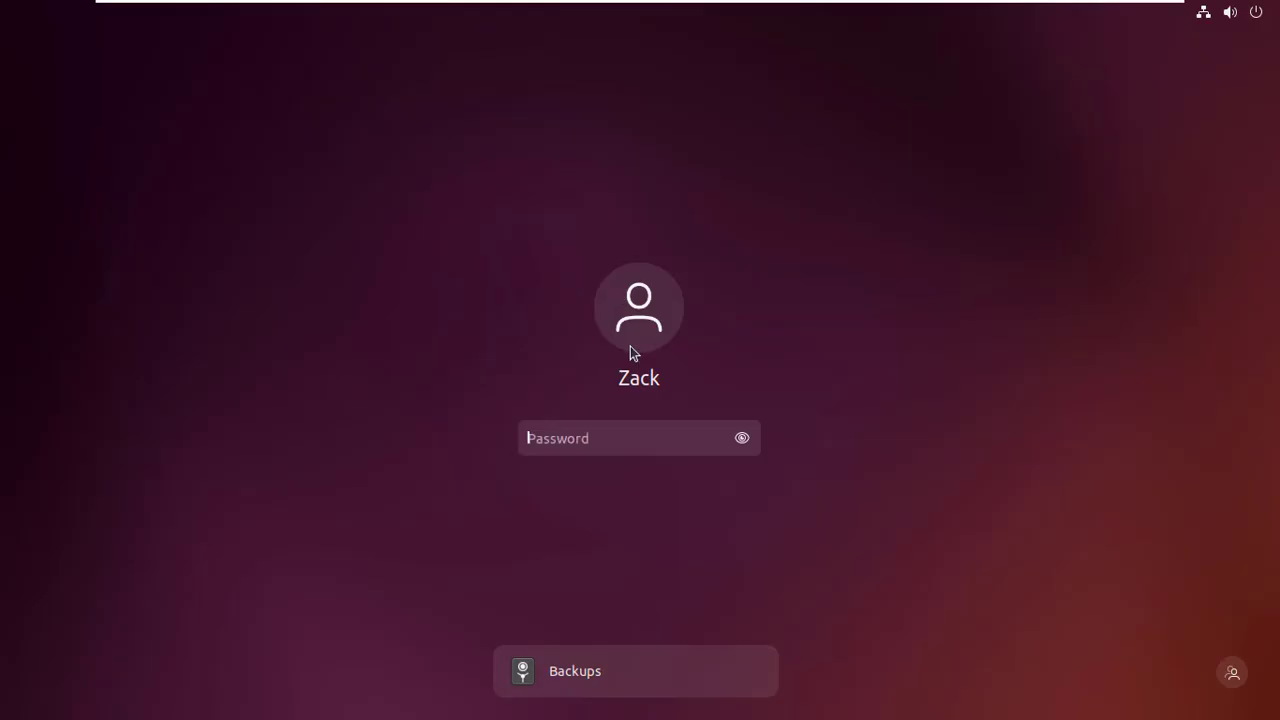
# Unlock the Ubuntu session with the account password
pyautogui.write('********')
pyautogui.press('Return')
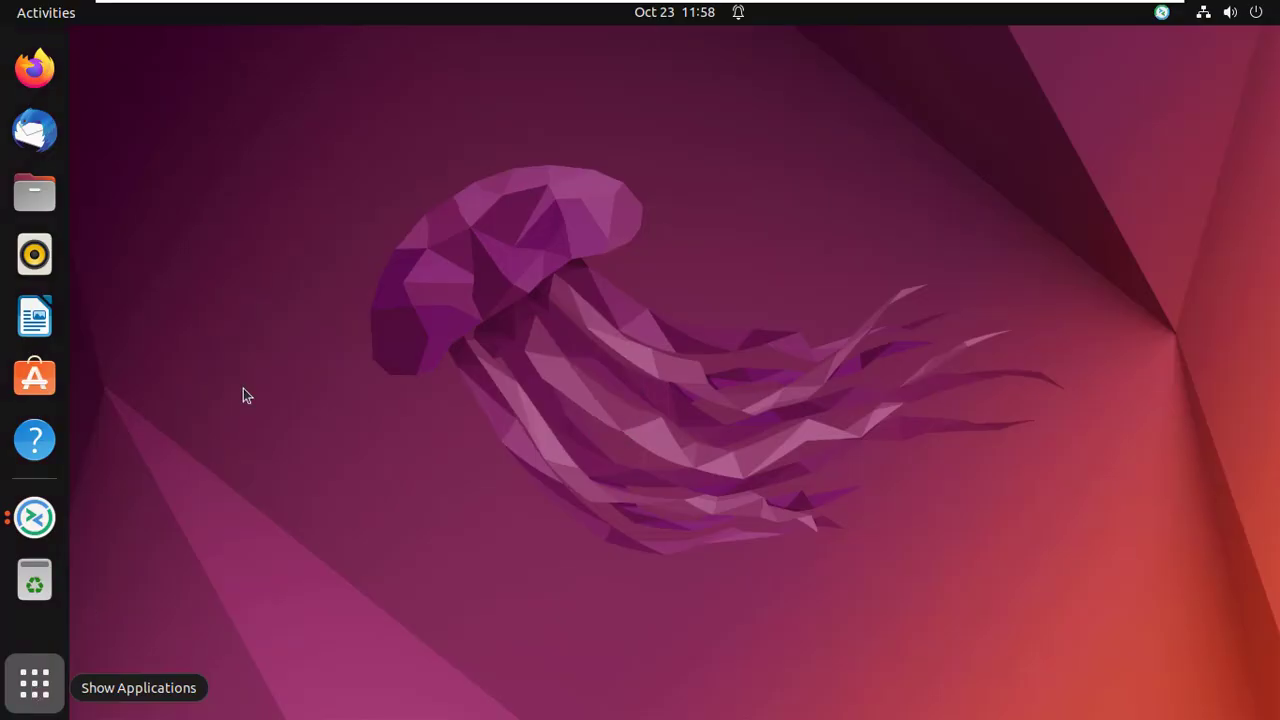
pyautogui.press('super+a')
# Open Terminal and run 'ping 192.168.8.102' against the Windows PC
pyautogui.click(944, 446)
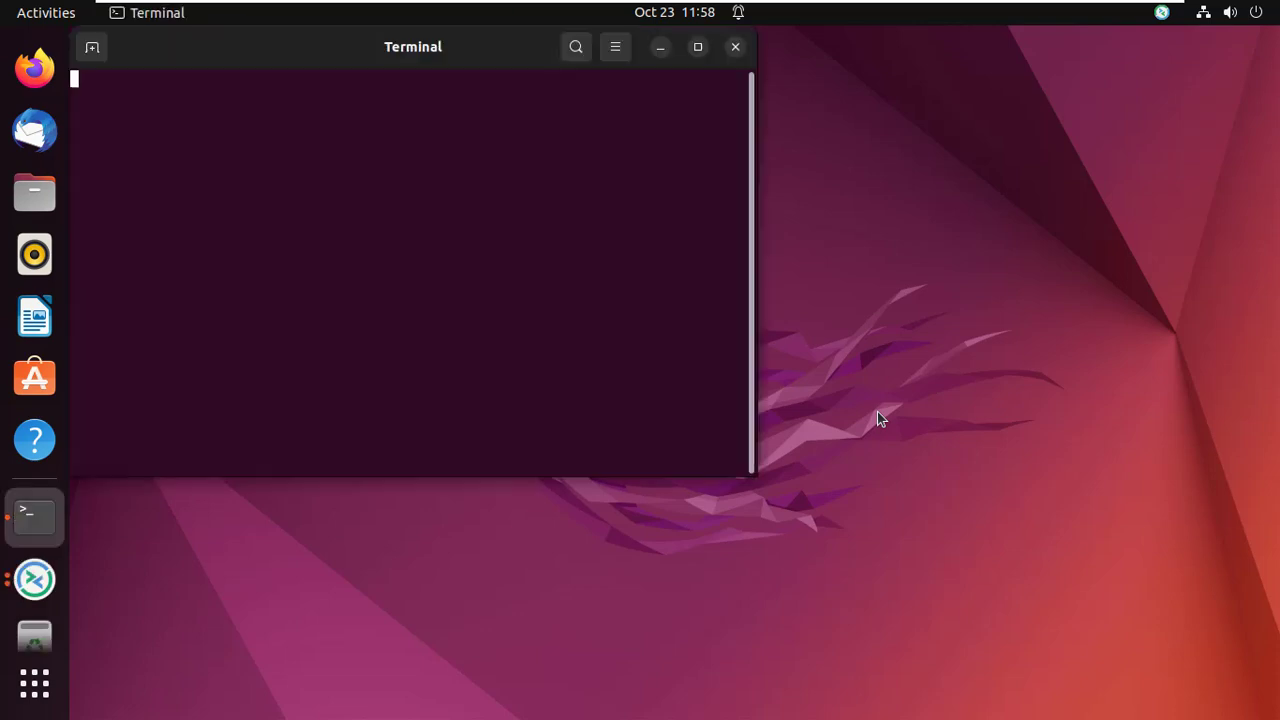
pyautogui.write('p')
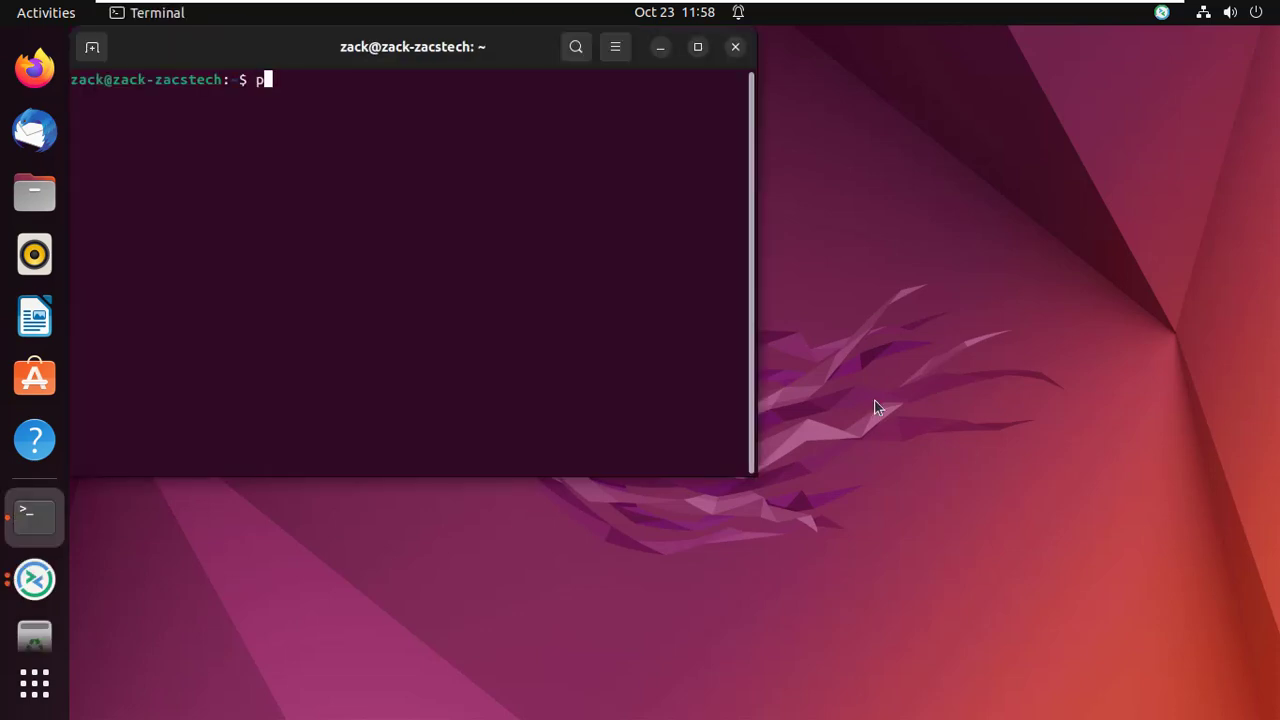
pyautogui.write('ing 192.168.8.10')
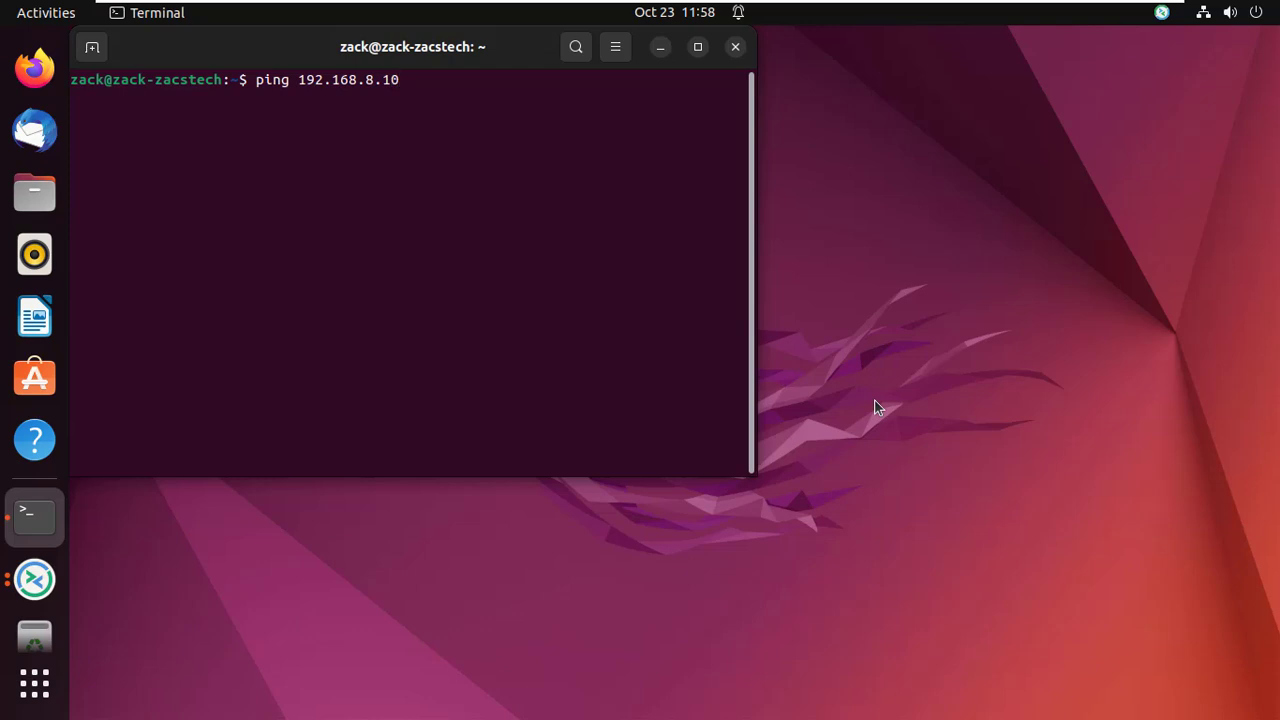
pyautogui.write('2')
pyautogui.press('Return')
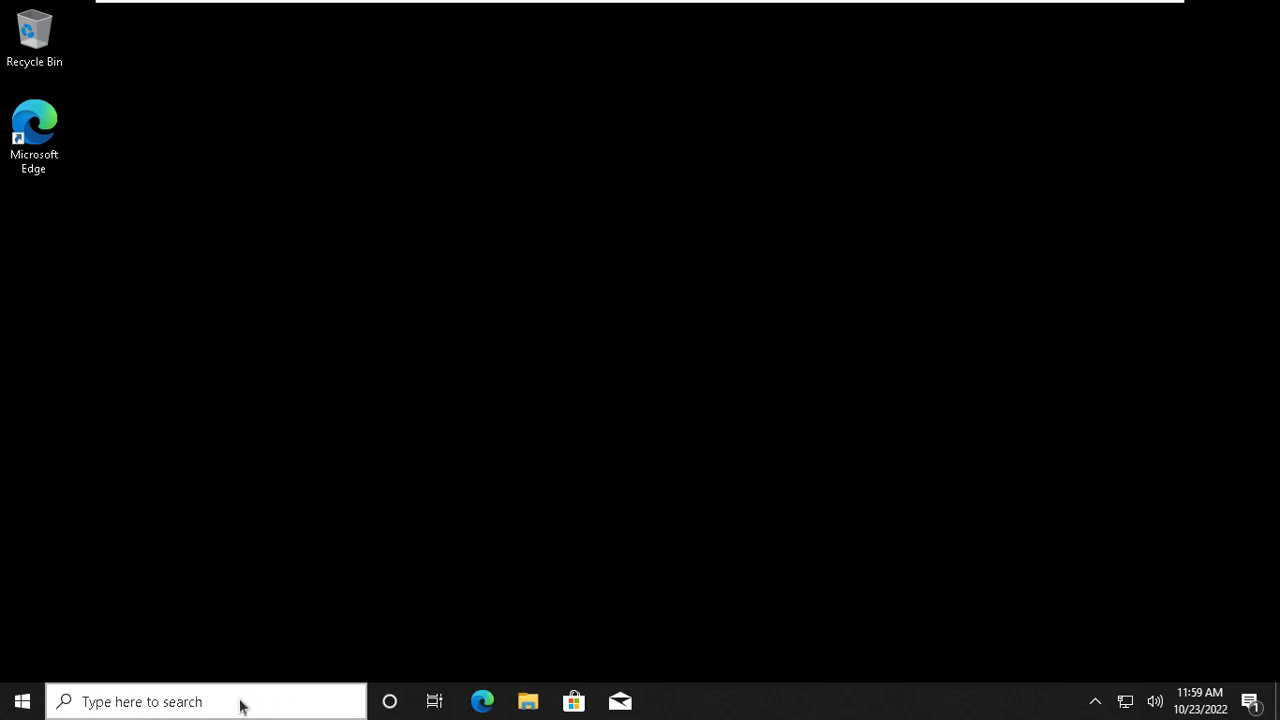
# Open Windows Settings and go to Network & Internet
pyautogui.click(240, 705)
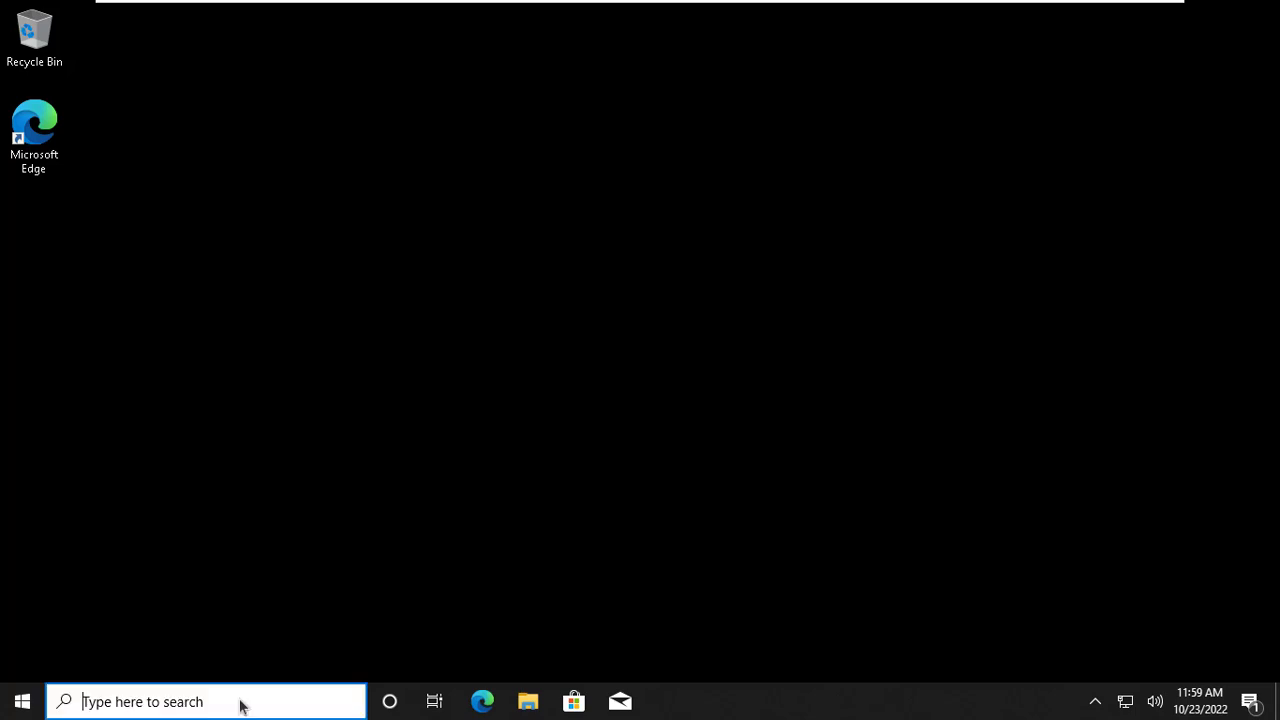
pyautogui.write('se')
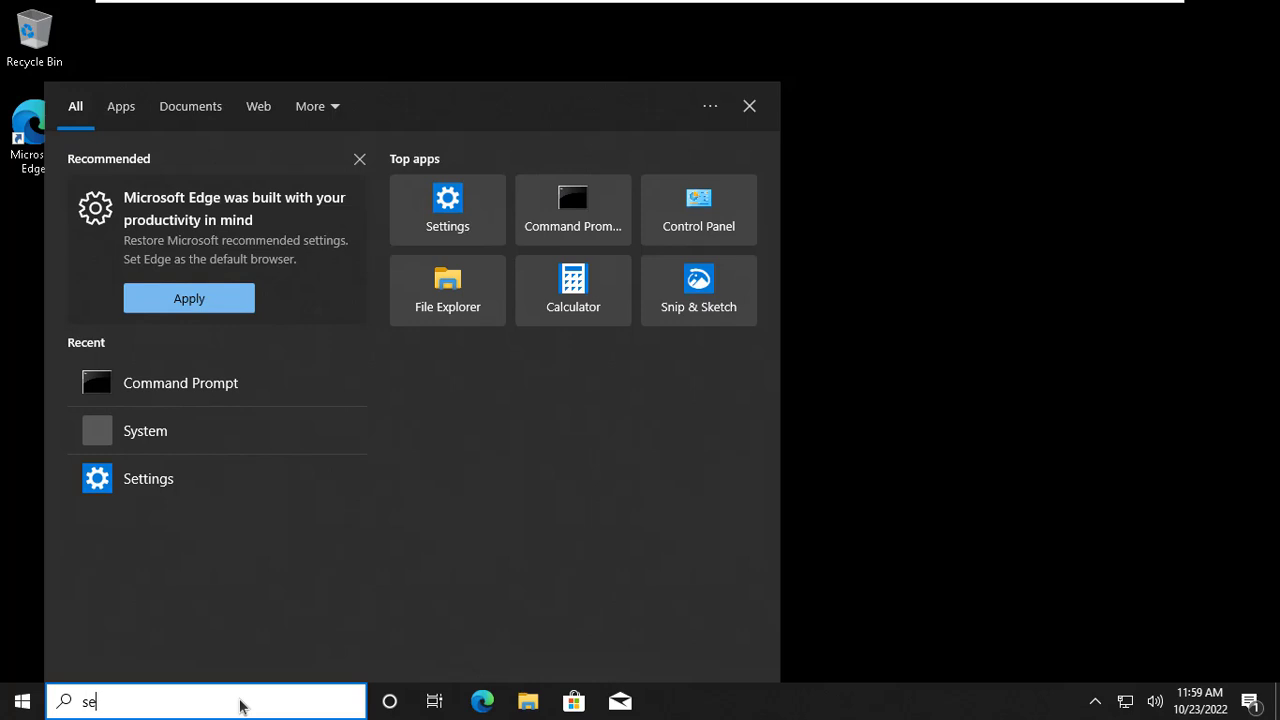
pyautogui.write('ttings')
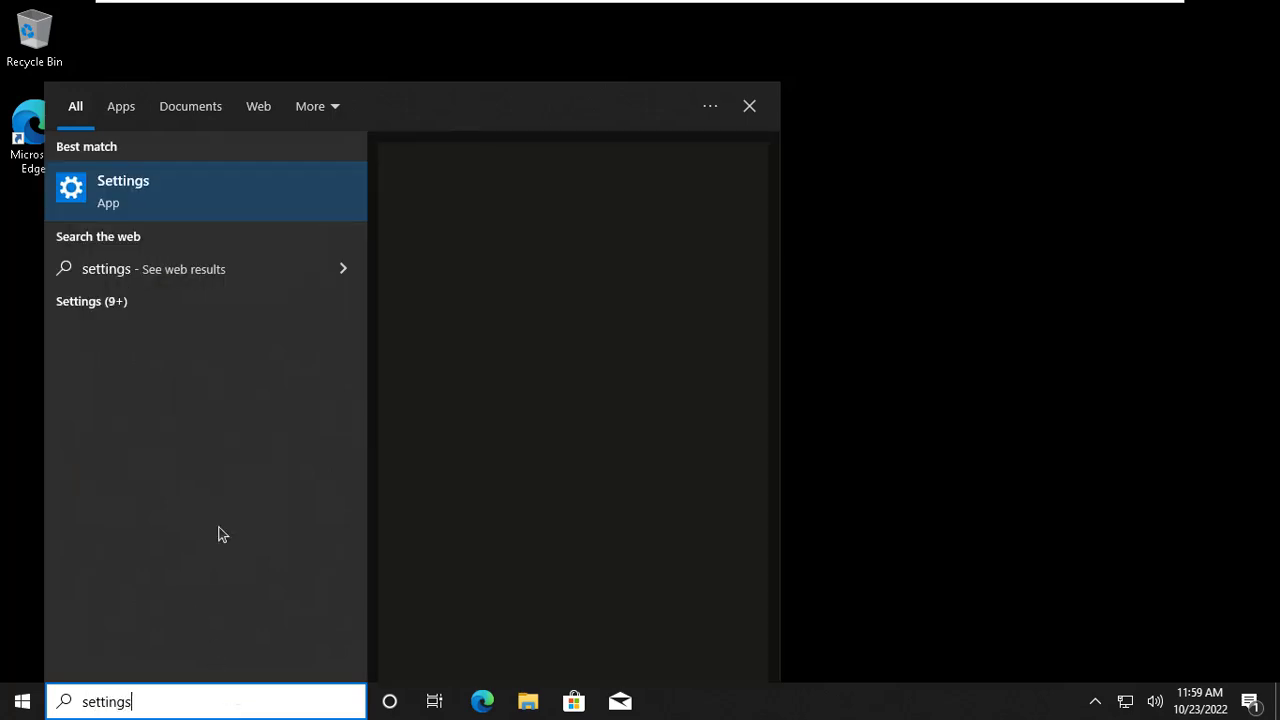
pyautogui.click(224, 203)
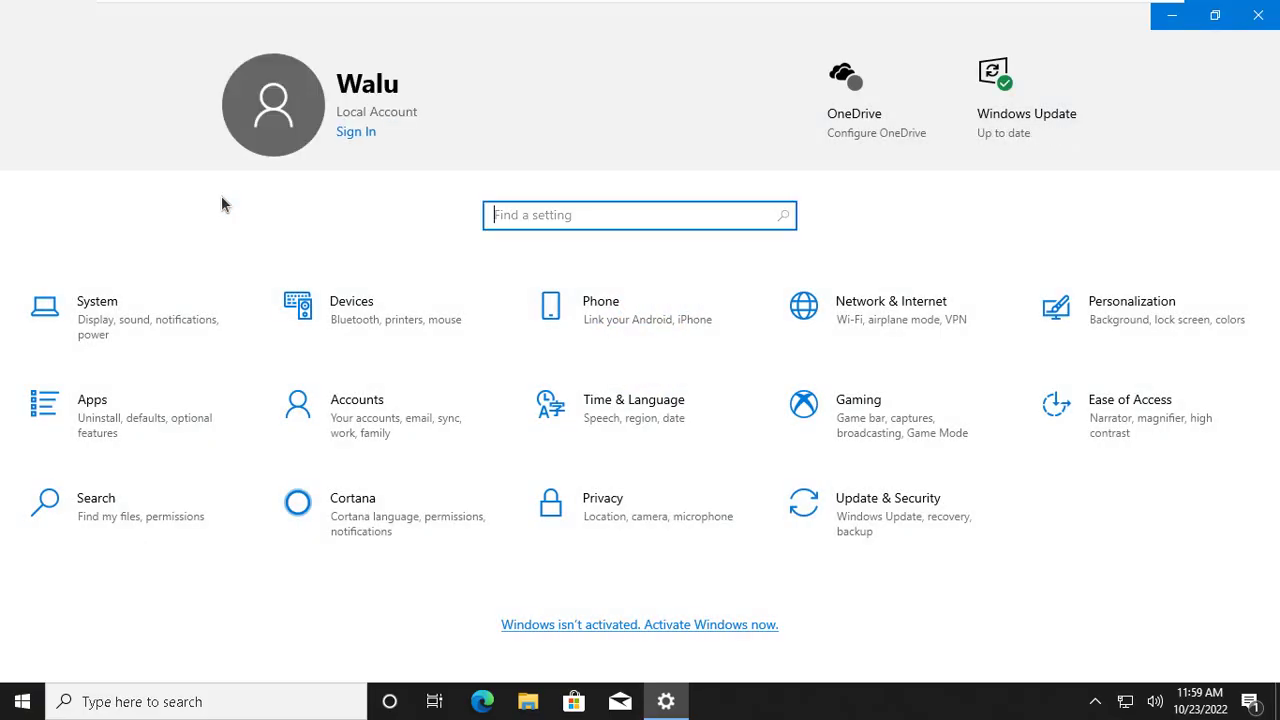
pyautogui.click(877, 318)
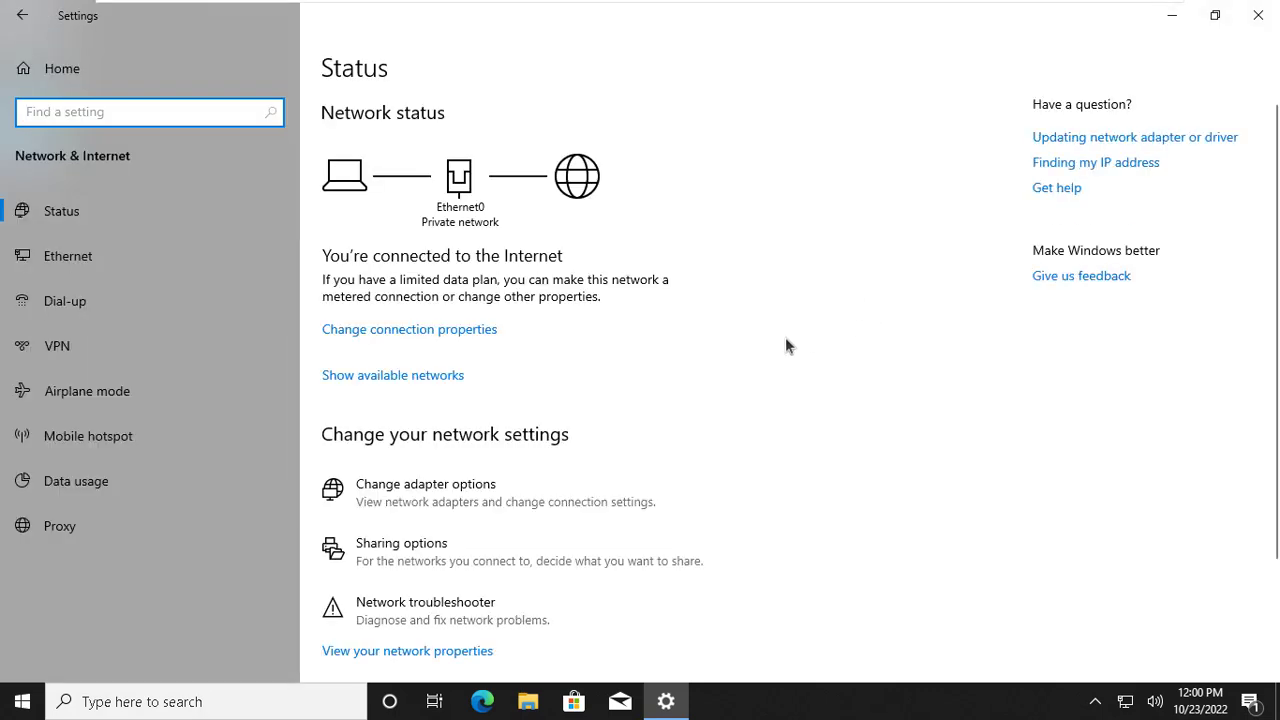
# Turn on file and printer sharing in the advanced sharing settings and save the changes
pyautogui.press('super+e')
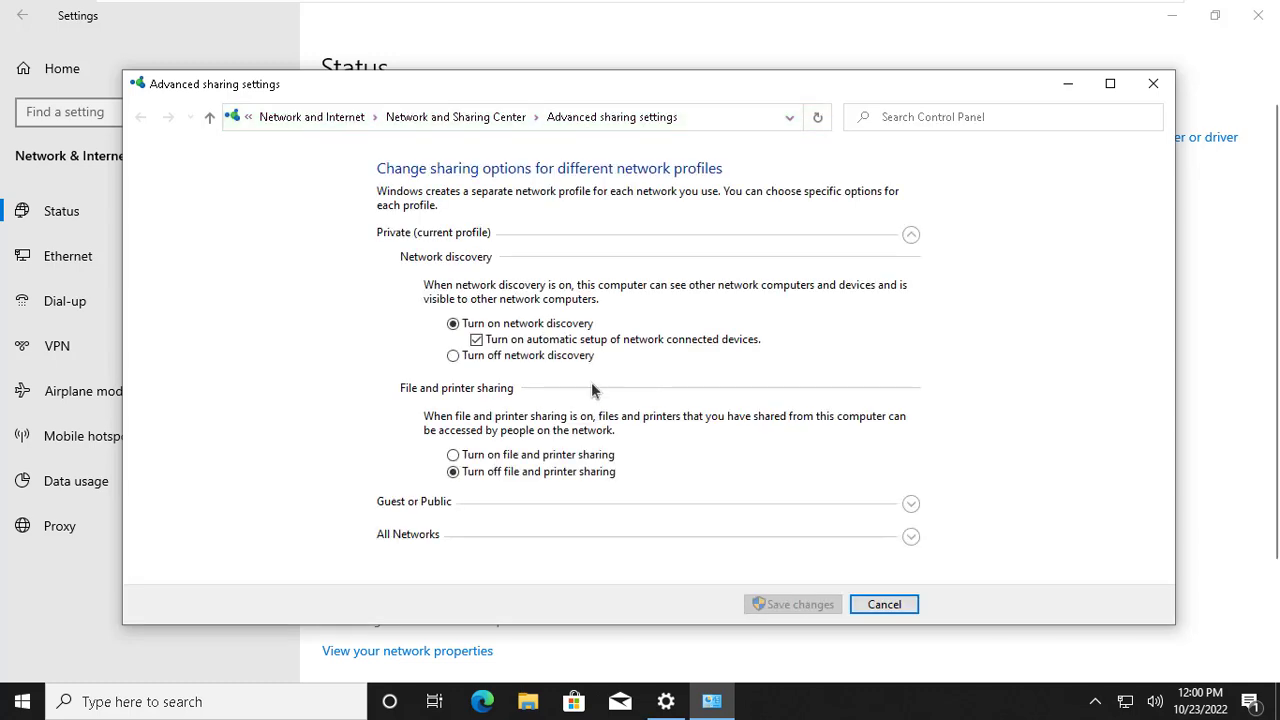
pyautogui.click(455, 455)
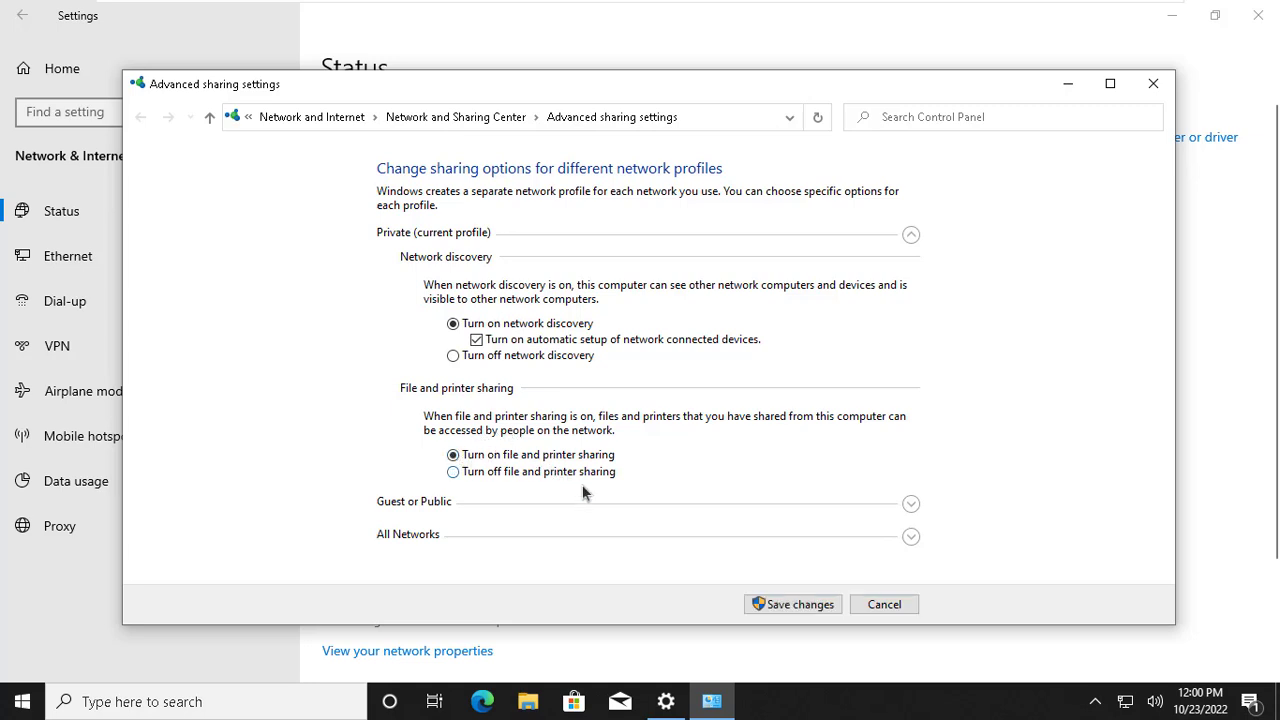
pyautogui.click(797, 605)
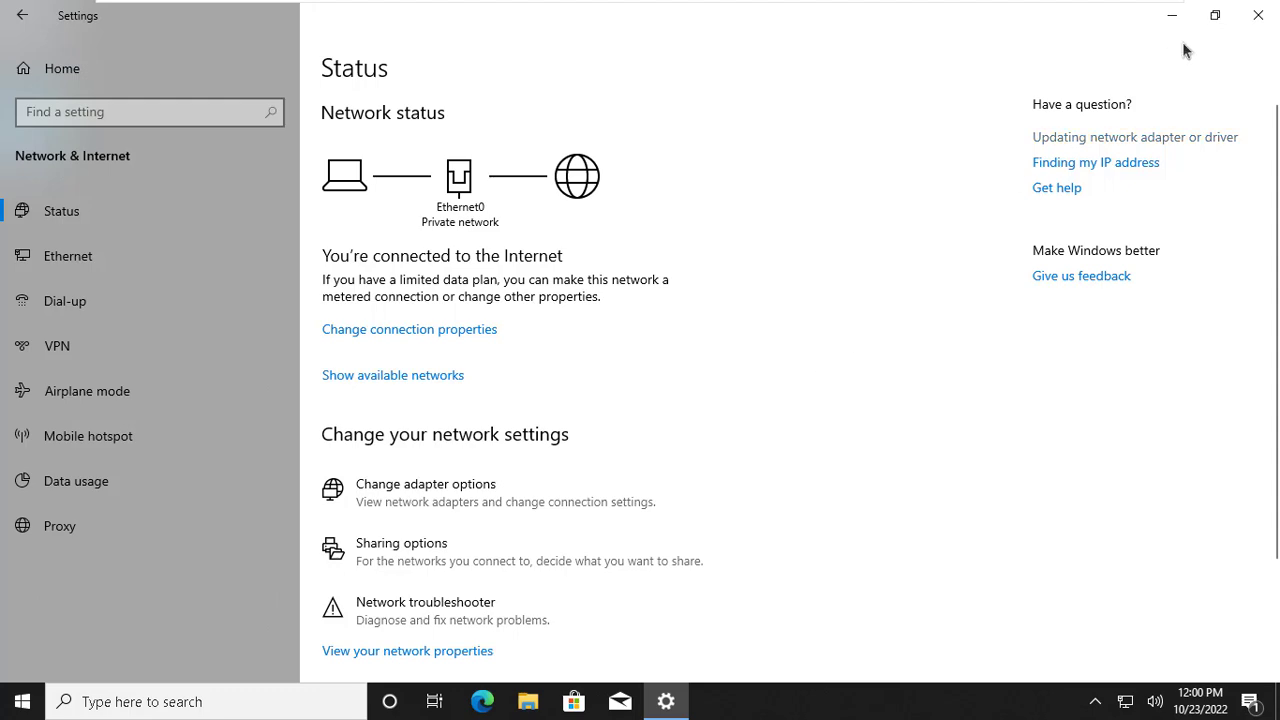
# Close Windows Settings, minimize the terminal, and select the default profile name Quick Connect
pyautogui.click(1257, 24)
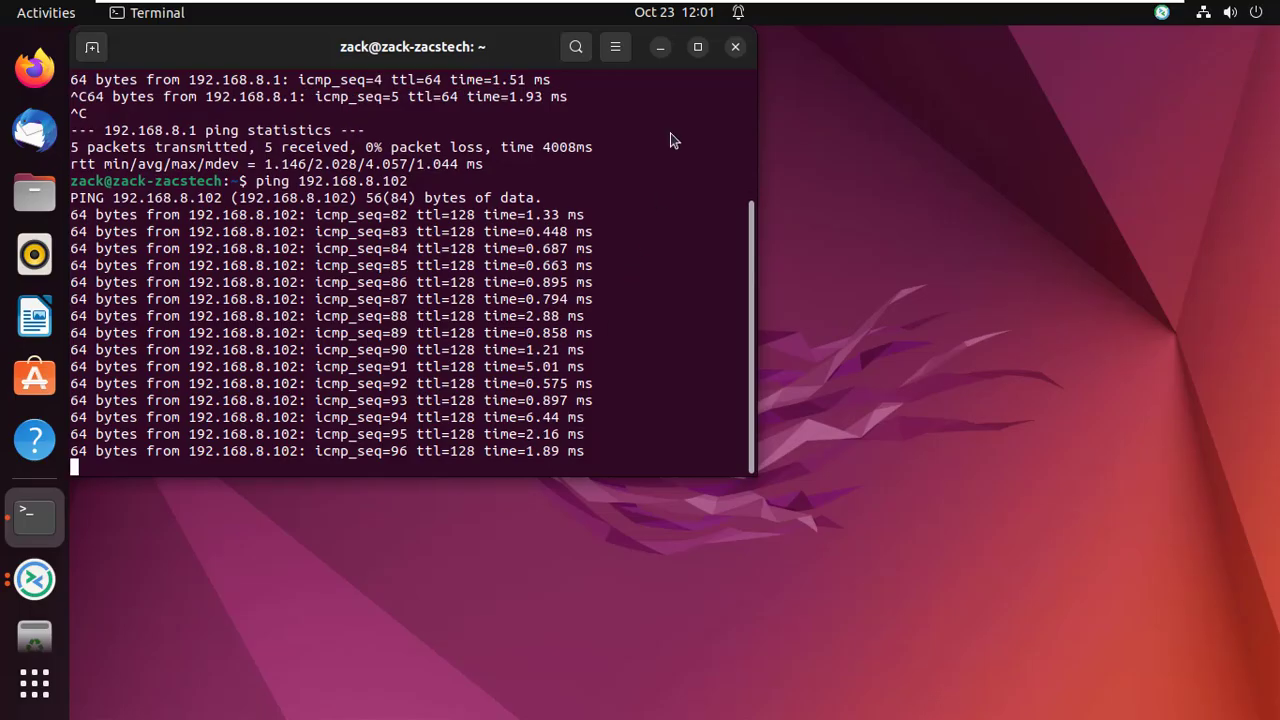
pyautogui.click(660, 55)
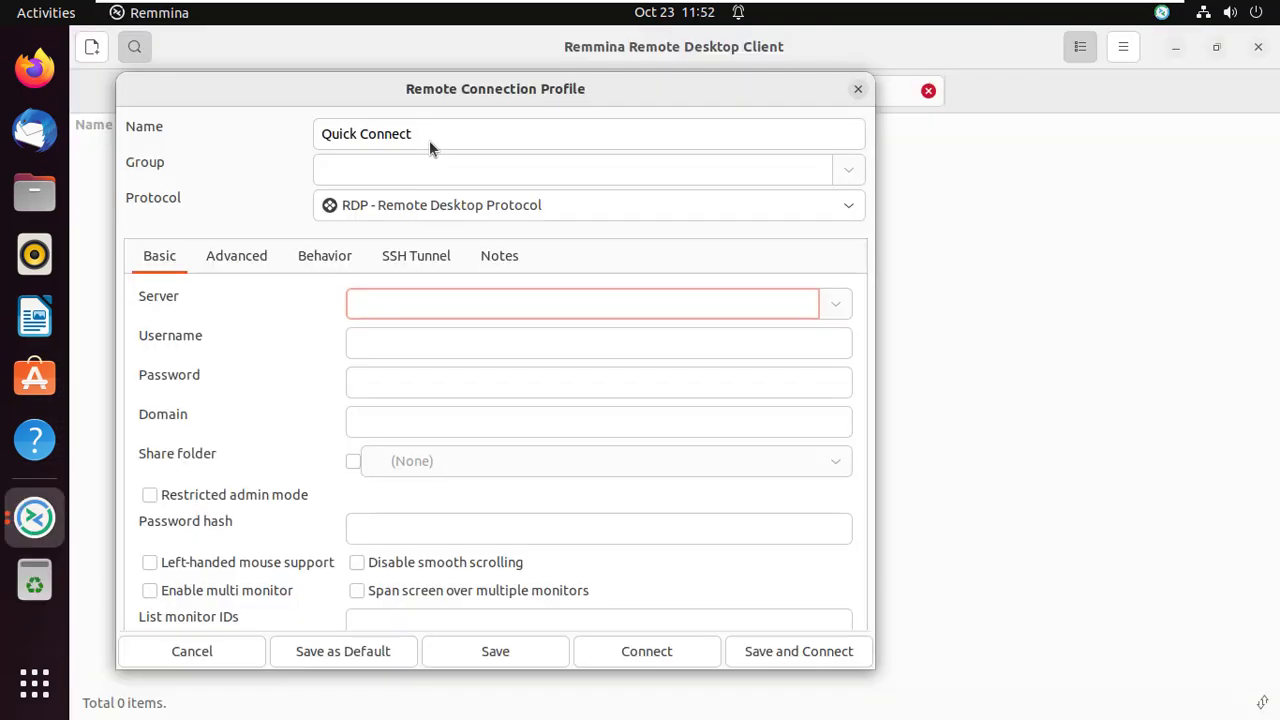
pyautogui.moveTo(429, 139); pyautogui.dragTo(299, 133)
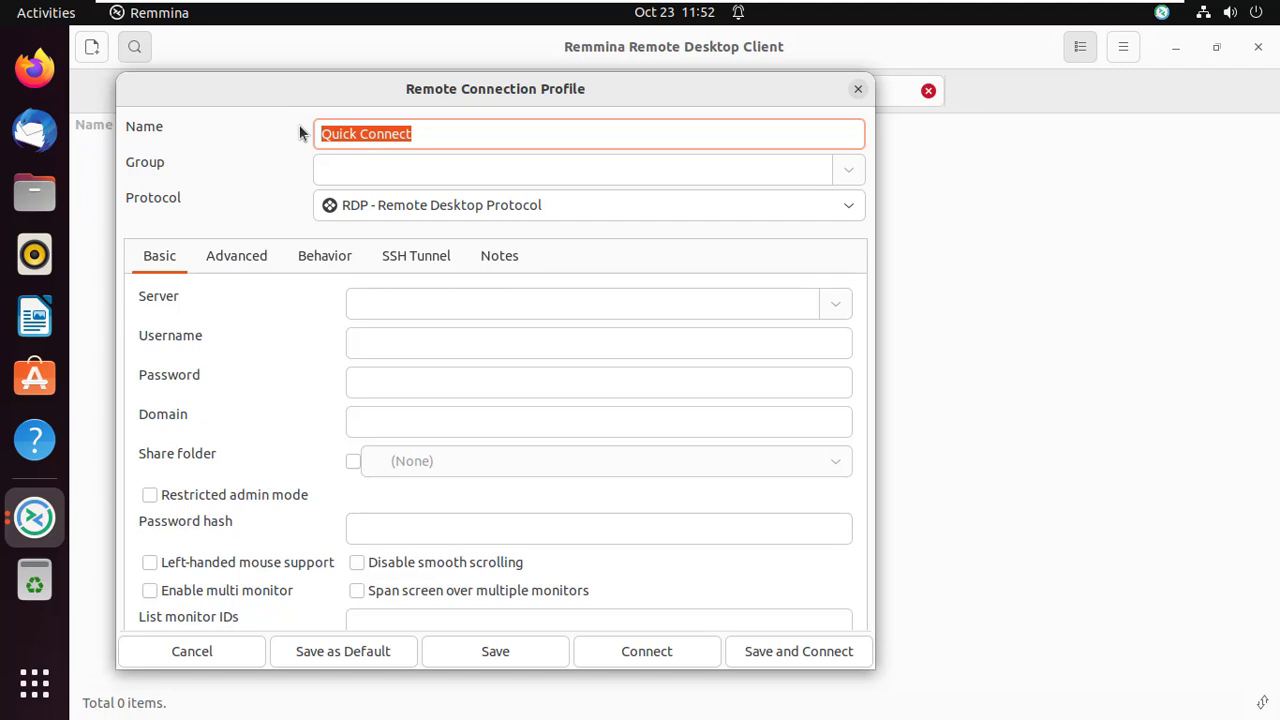
# Rename the profile from 'Quick Connect' to 'My lab PC' with server 192.168.8.102
pyautogui.press('BackSpace')
pyautogui.write('My lab PC')
pyautogui.click(411, 303)
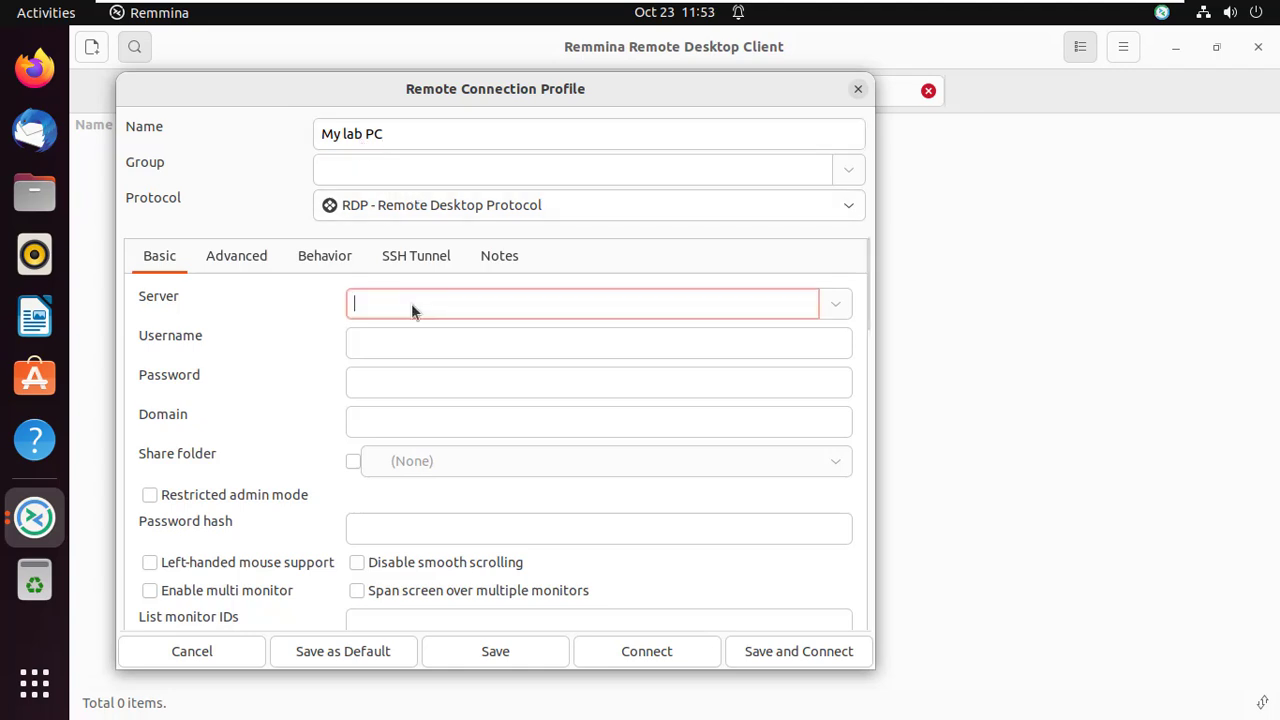
pyautogui.write('192')
pyautogui.write('.168.8.102')
# Enter the Windows account username and password for the connection
pyautogui.click(368, 345)
pyautogui.write('WALU')
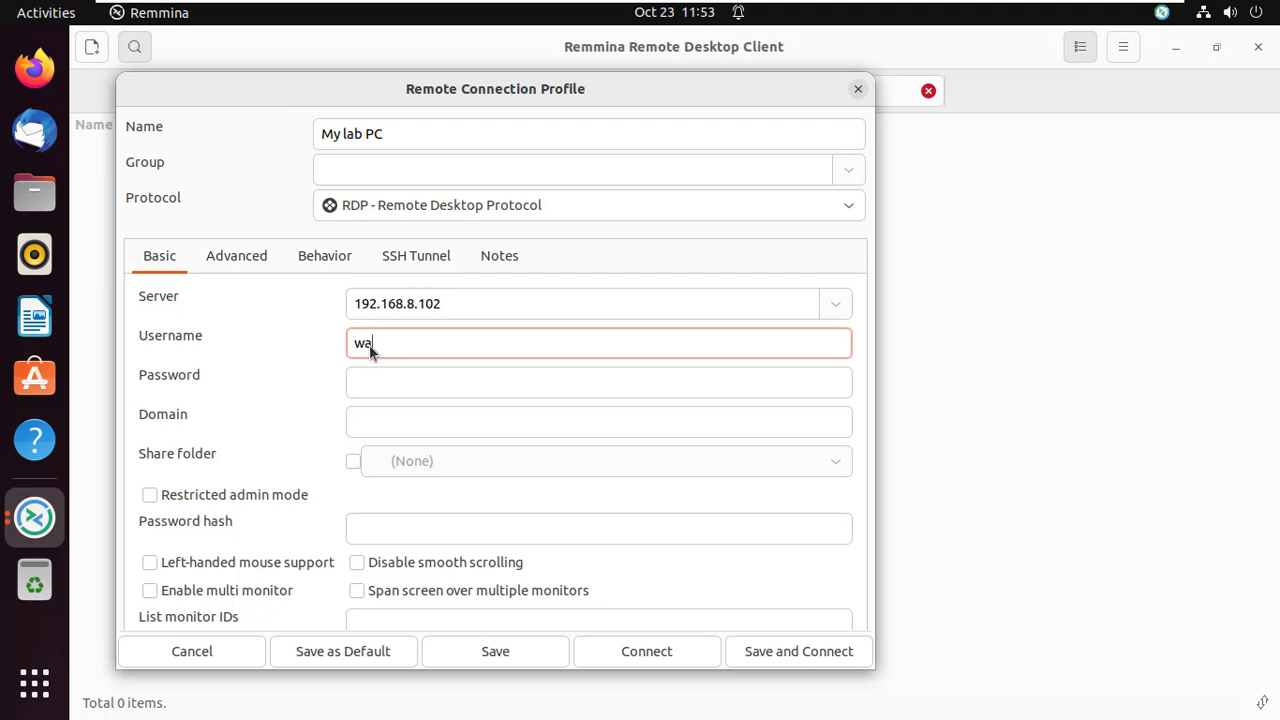
pyautogui.click(379, 385)
pyautogui.write('***')
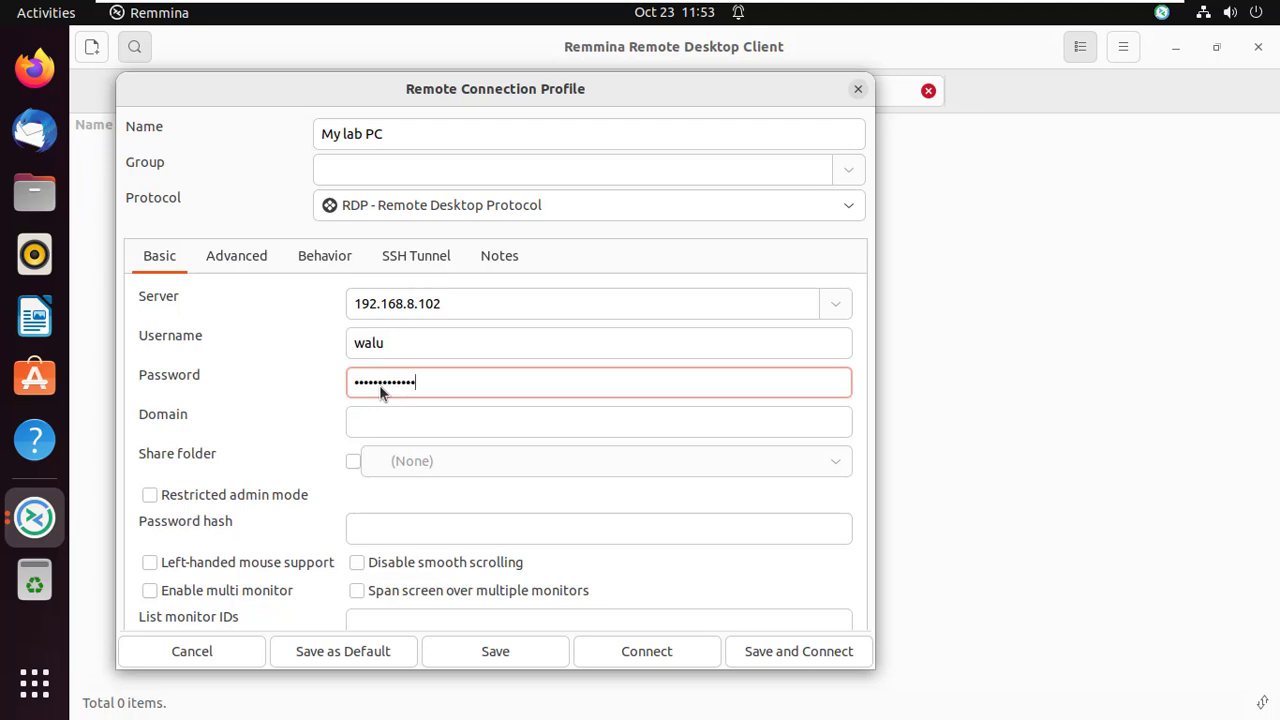
pyautogui.click(402, 424)
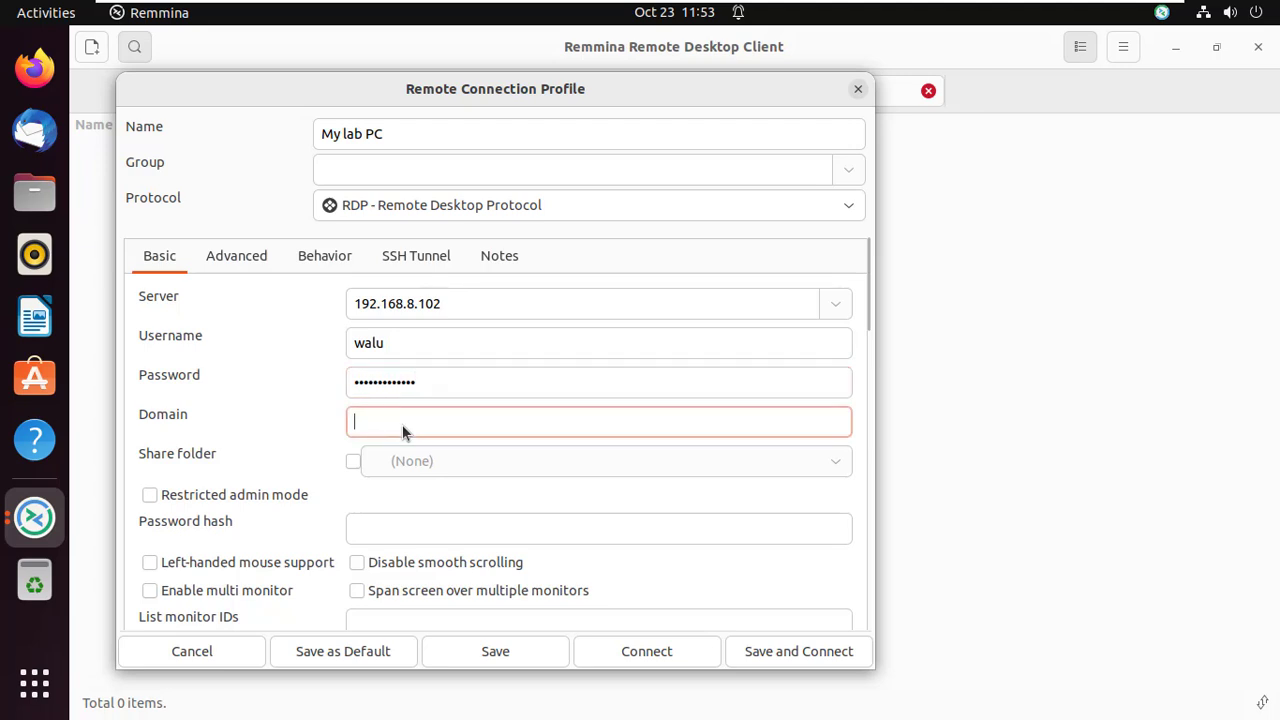
pyautogui.click(354, 462)
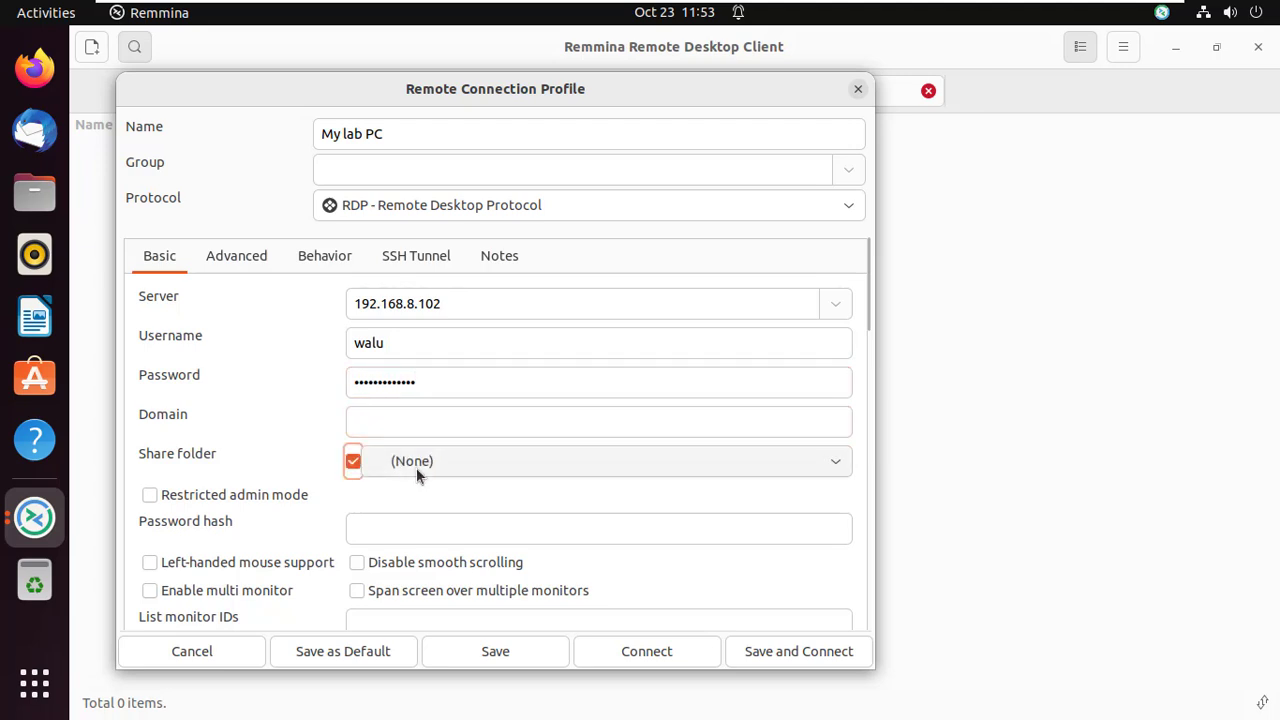
pyautogui.click(416, 467)
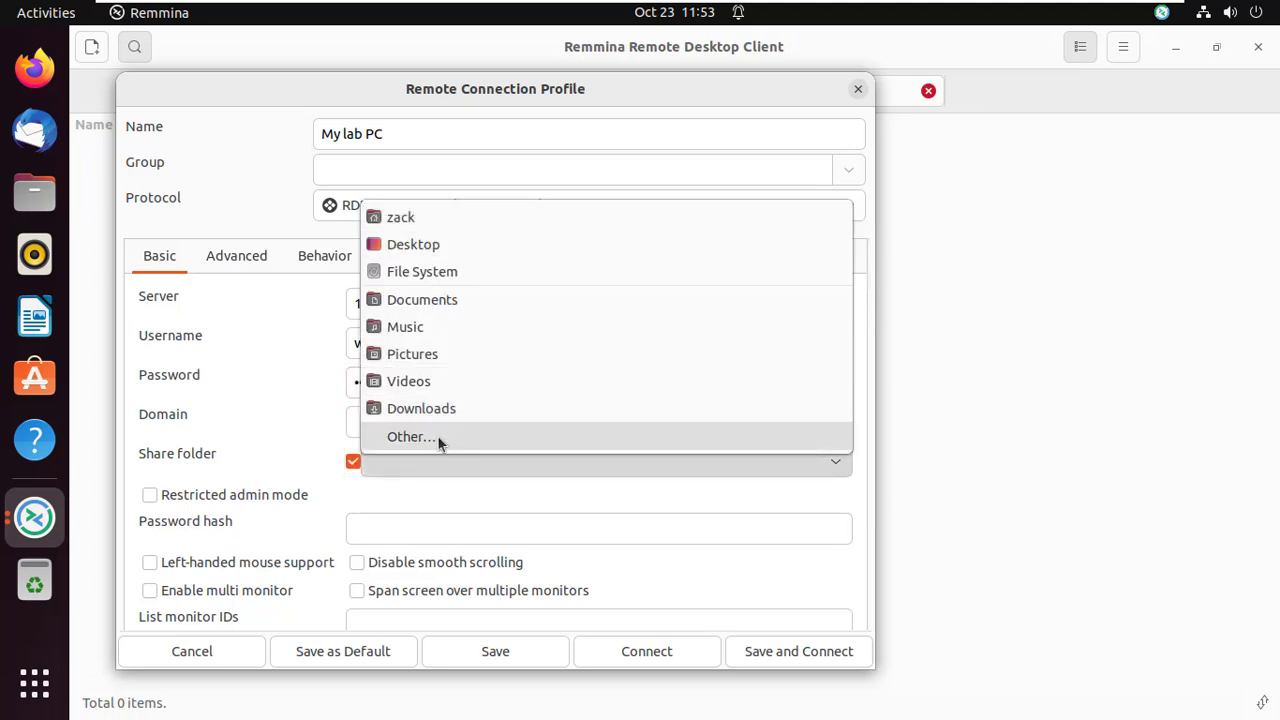
pyautogui.click(360, 468)
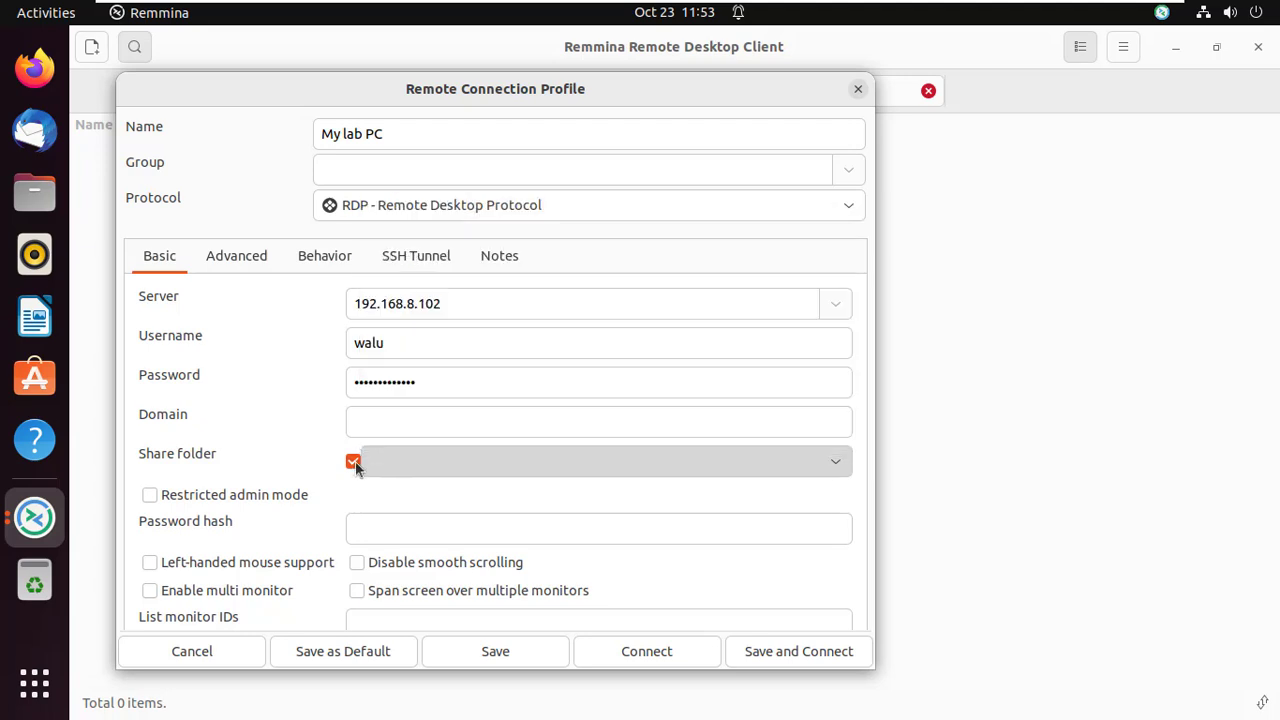
pyautogui.click(355, 466)
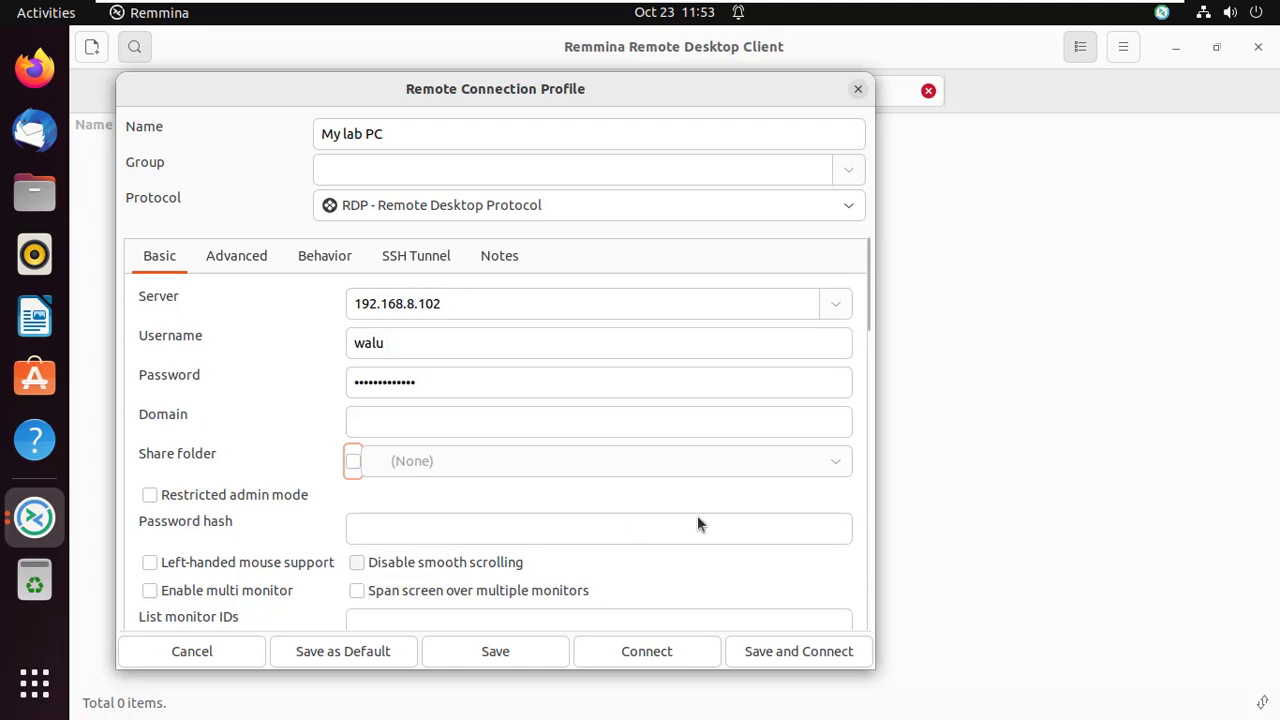
pyautogui.moveTo(864, 324); pyautogui.dragTo(848, 384)
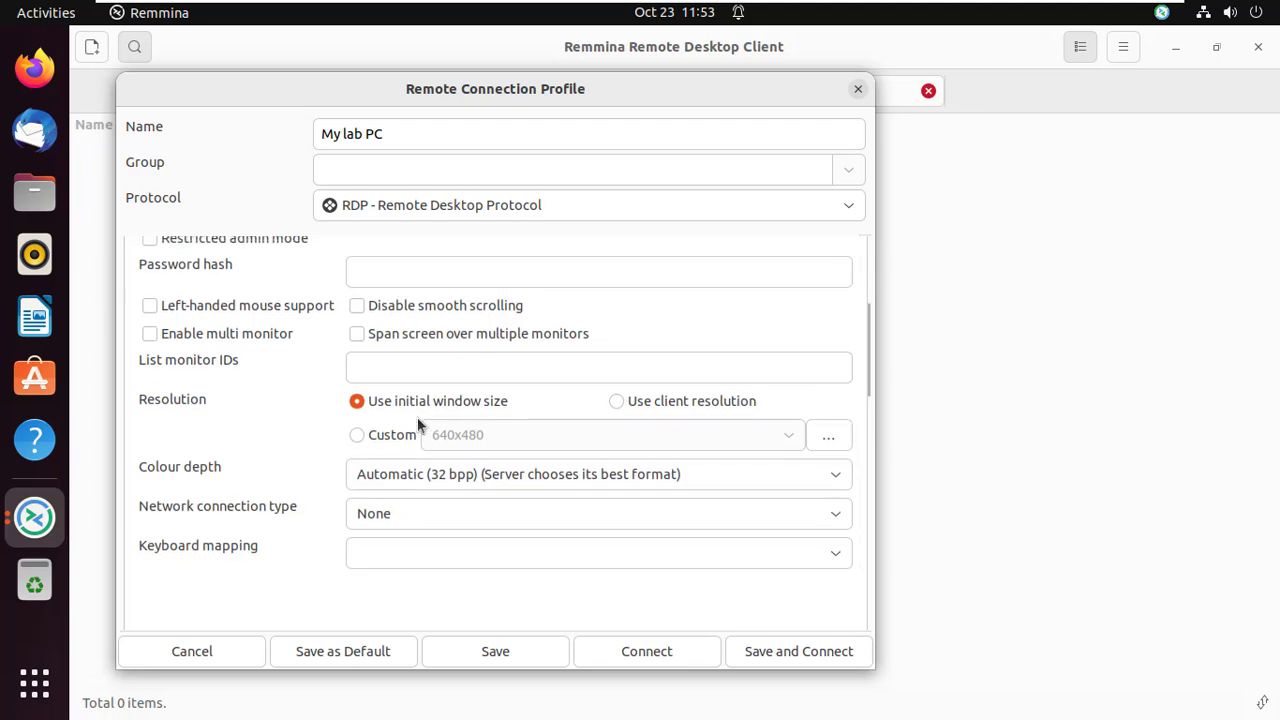
pyautogui.click(397, 435)
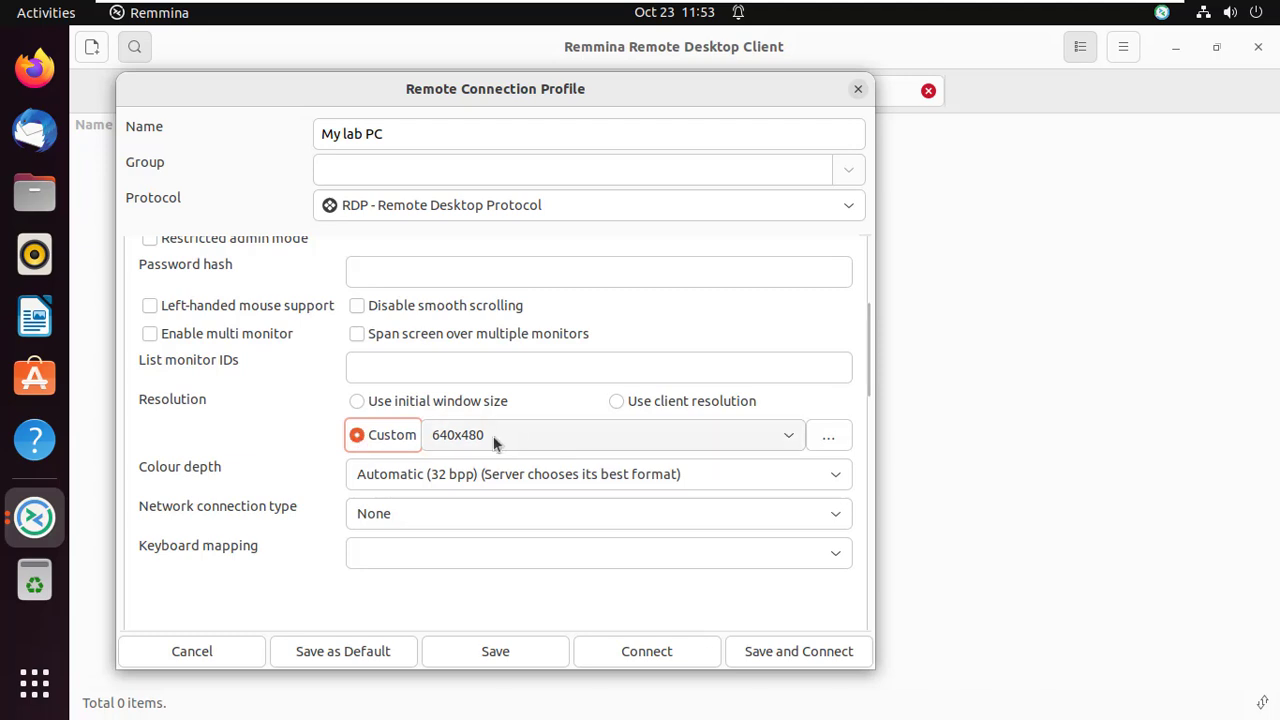
pyautogui.click(665, 443)
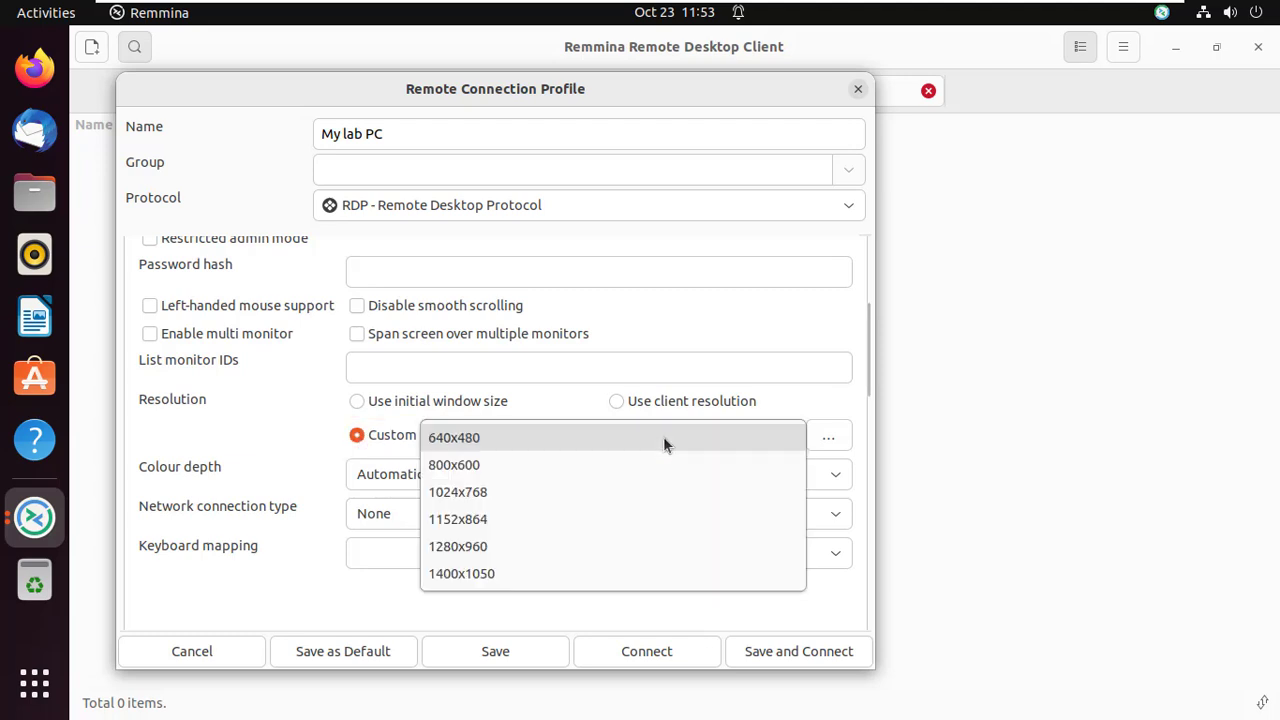
pyautogui.click(663, 437)
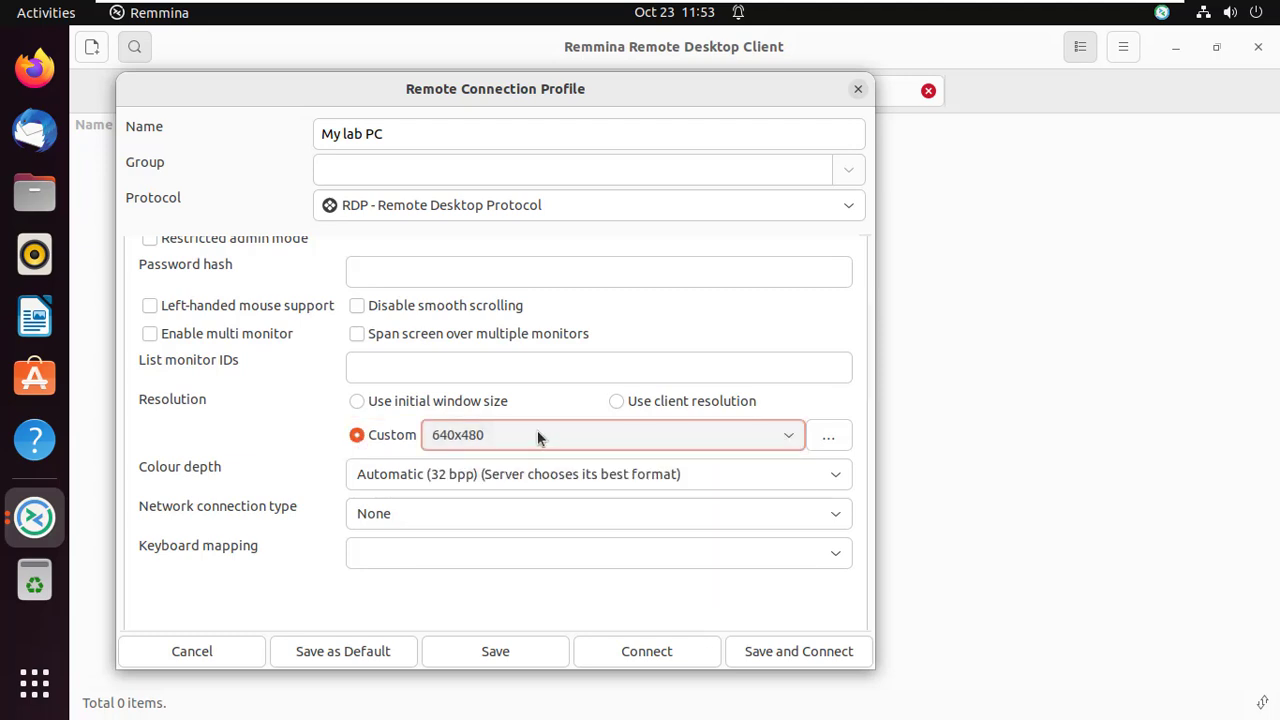
pyautogui.click(366, 400)
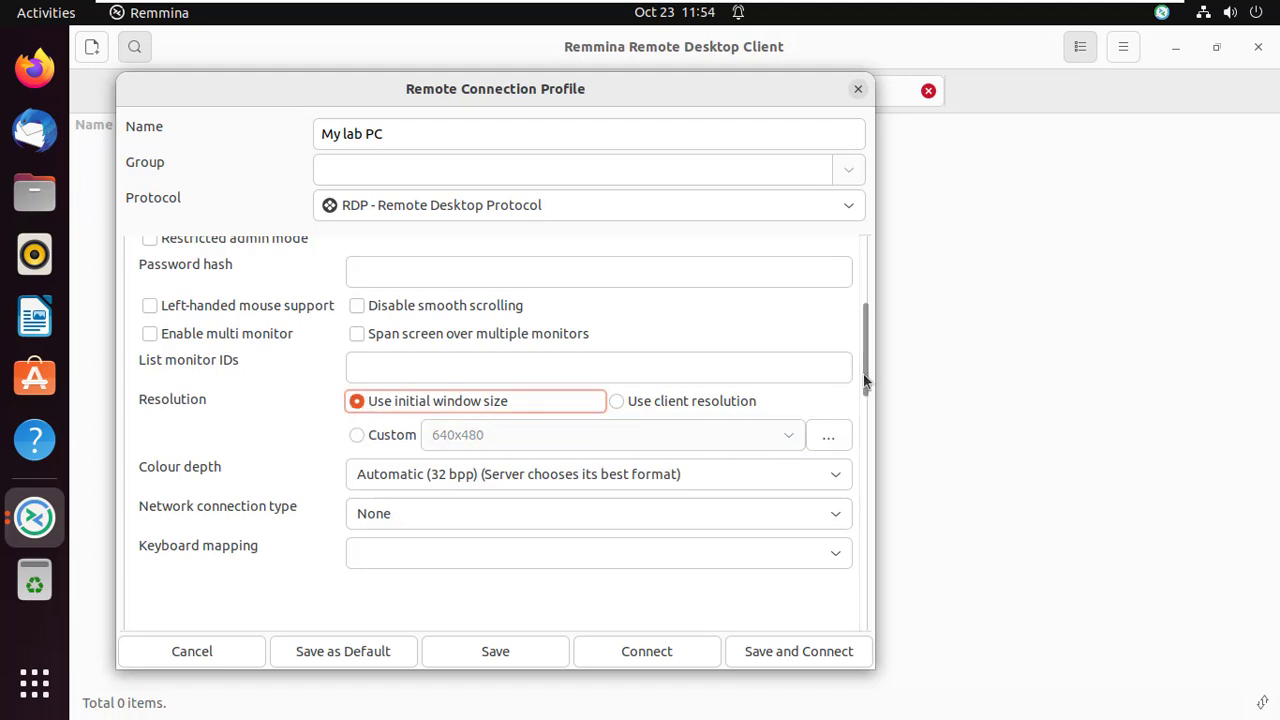
pyautogui.moveTo(868, 377); pyautogui.dragTo(849, 240)
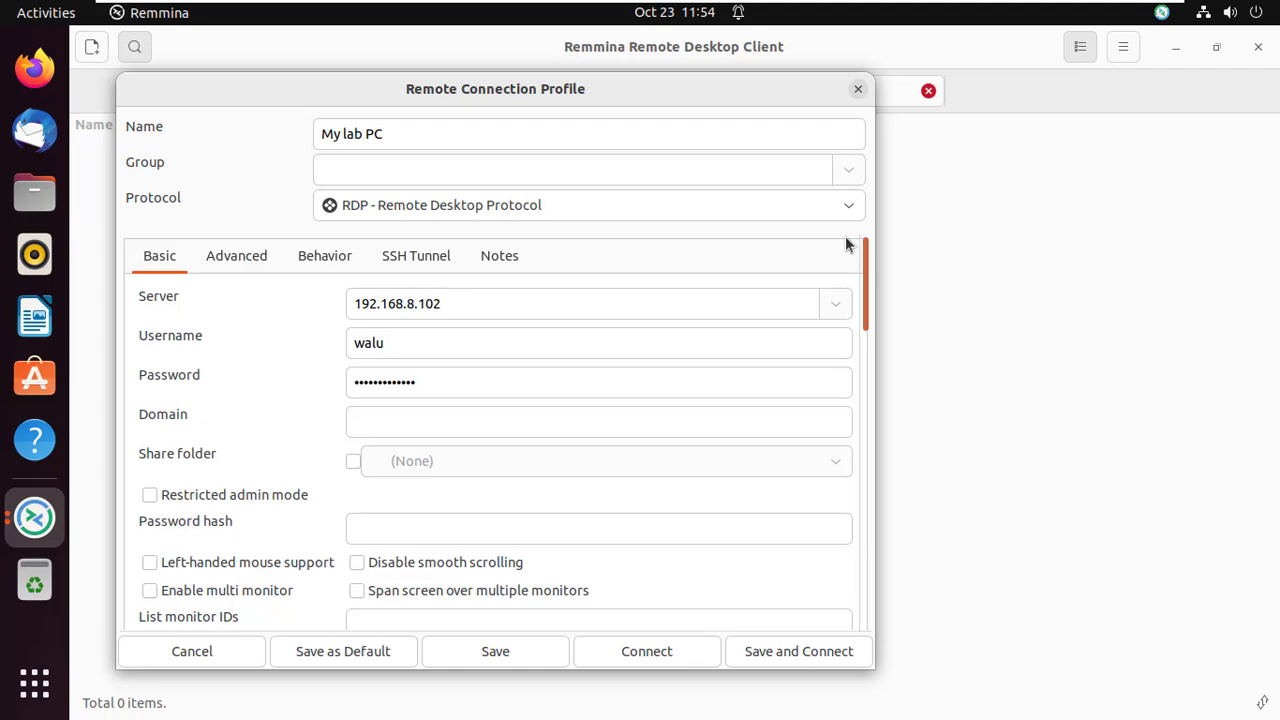
# Choose Remote from the Audio output mode dropdown in the Advanced settings
pyautogui.click(240, 262)
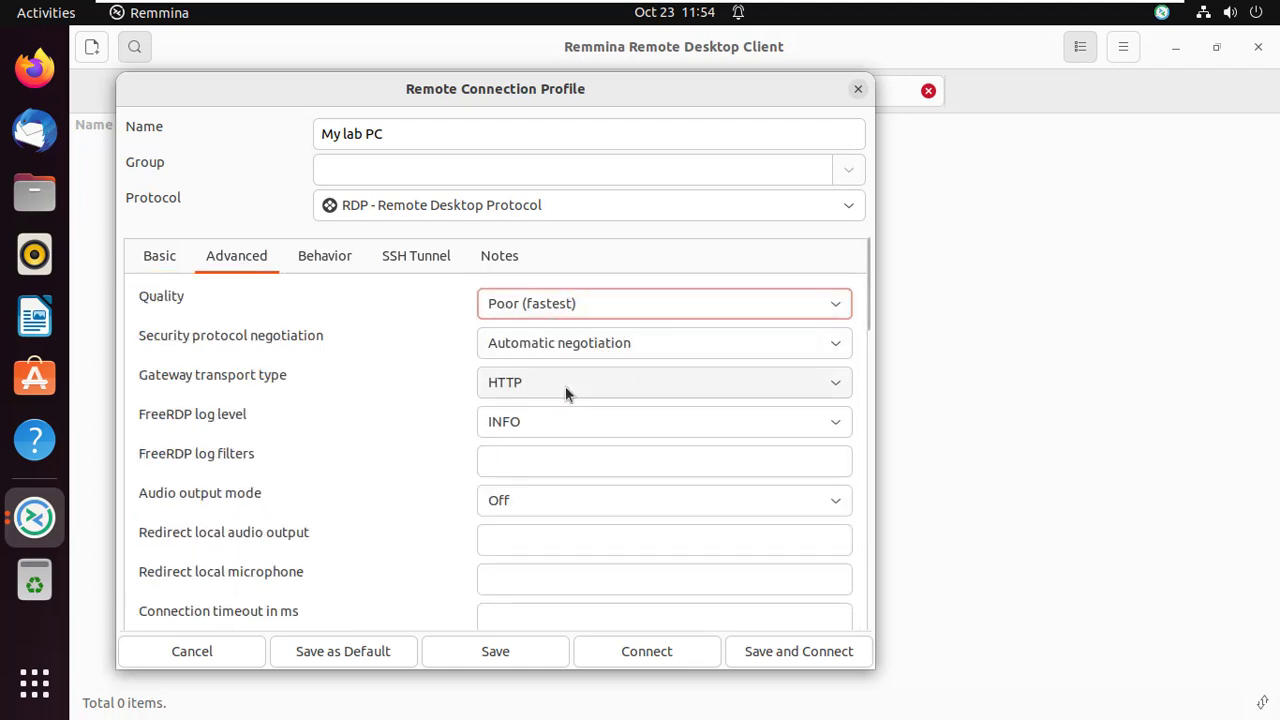
pyautogui.click(546, 496)
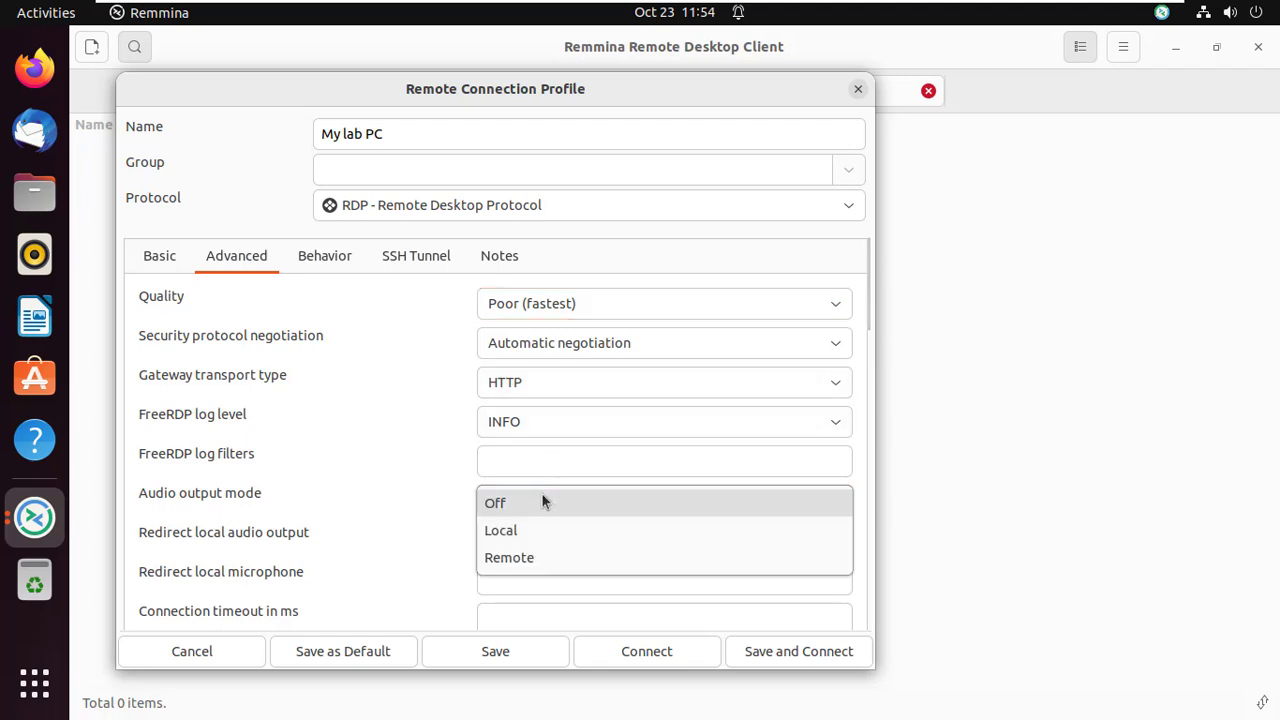
pyautogui.click(535, 557)
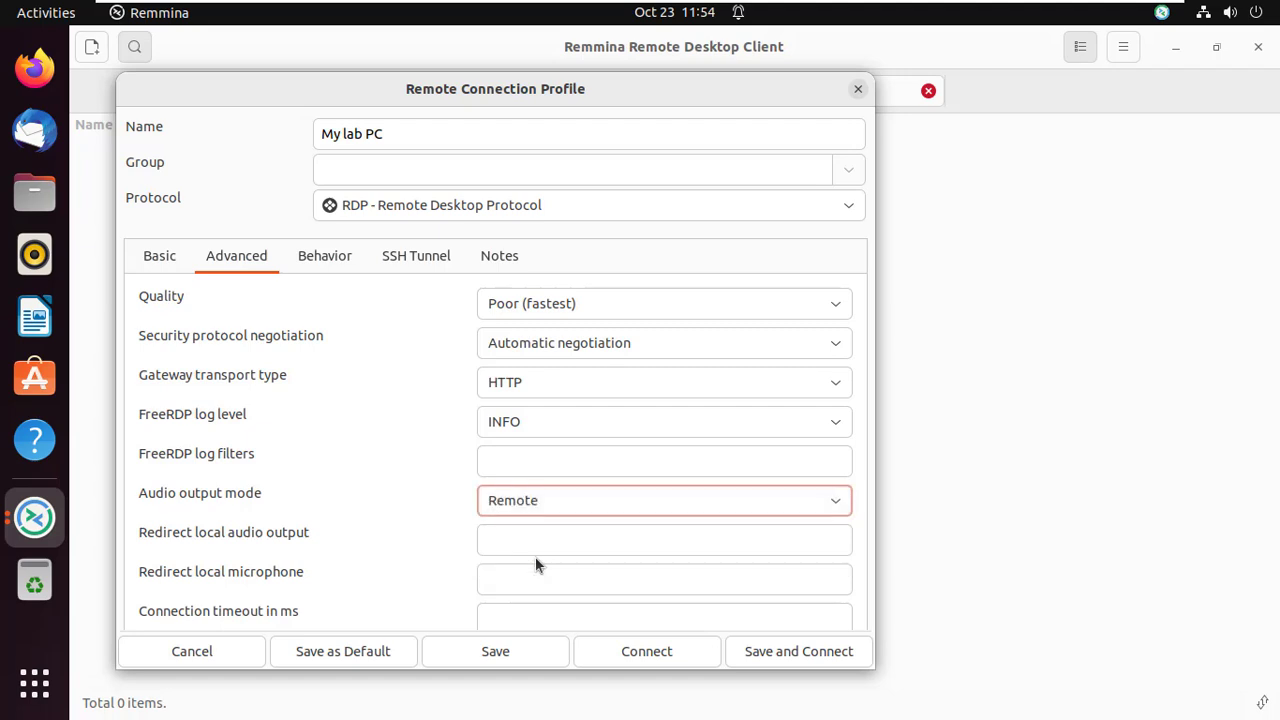